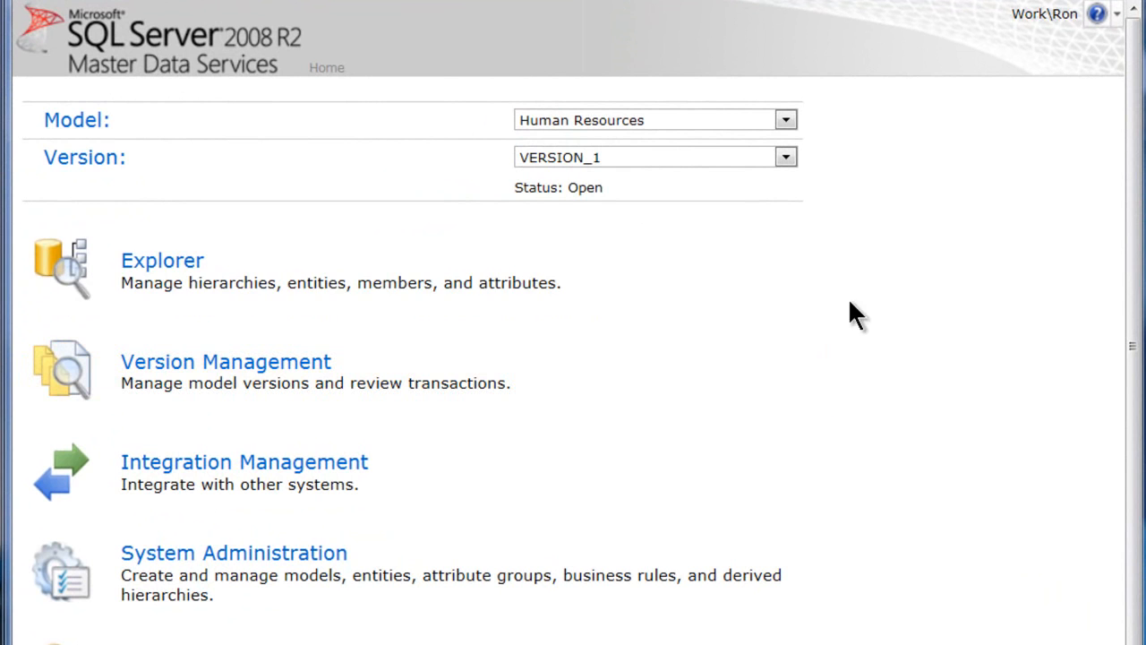
Open the Employee entity of the Human Resources model, VERSION_1, in Explorer to view its members
left_click(267, 273)
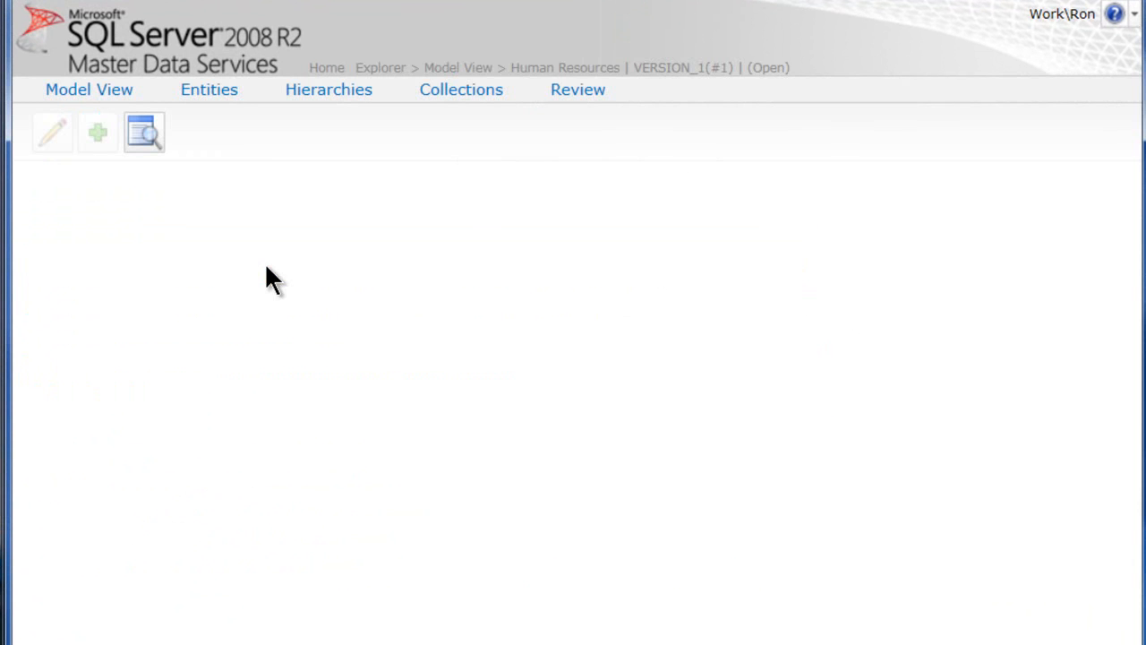
mouse_move(212, 98)
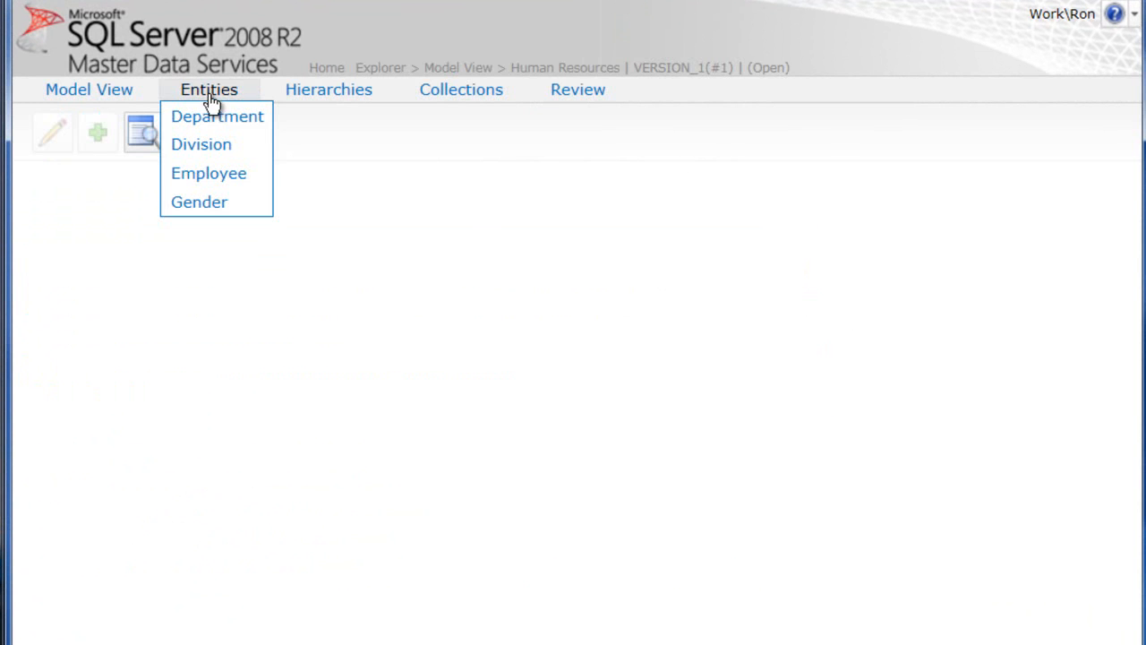
left_click(205, 174)
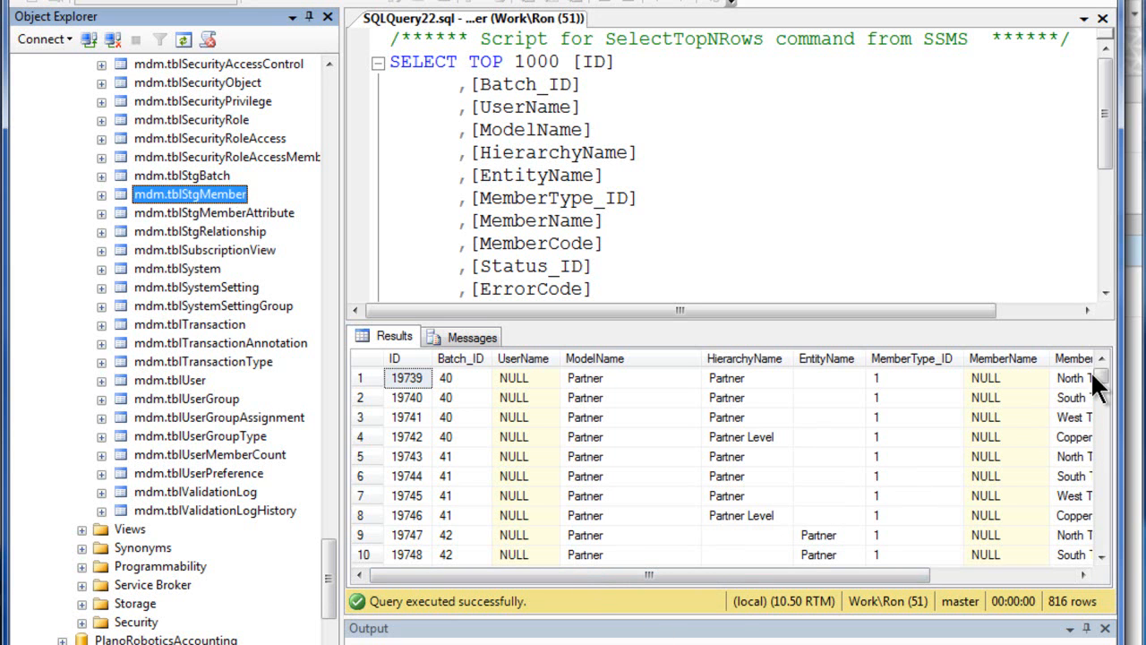
In SQL Server Management Studio, examine the Human Resources Employee rows and their member codes in the mdm.tblStgMember query results
left_click_drag(1098, 374, 1104, 399)
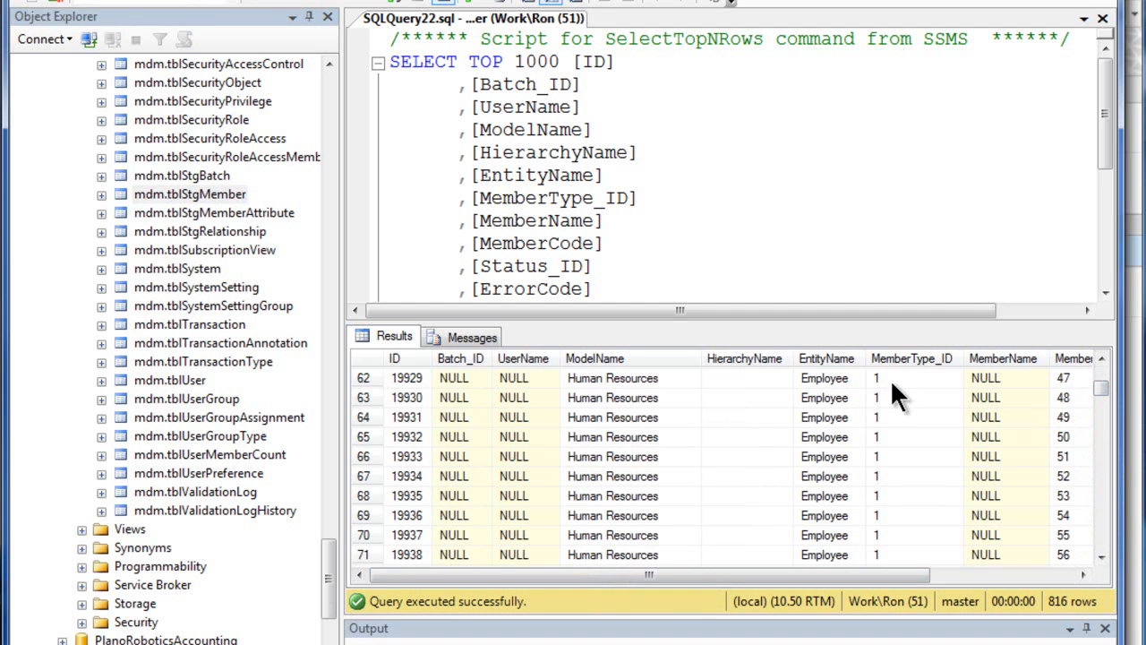
left_click_drag(838, 579, 955, 482)
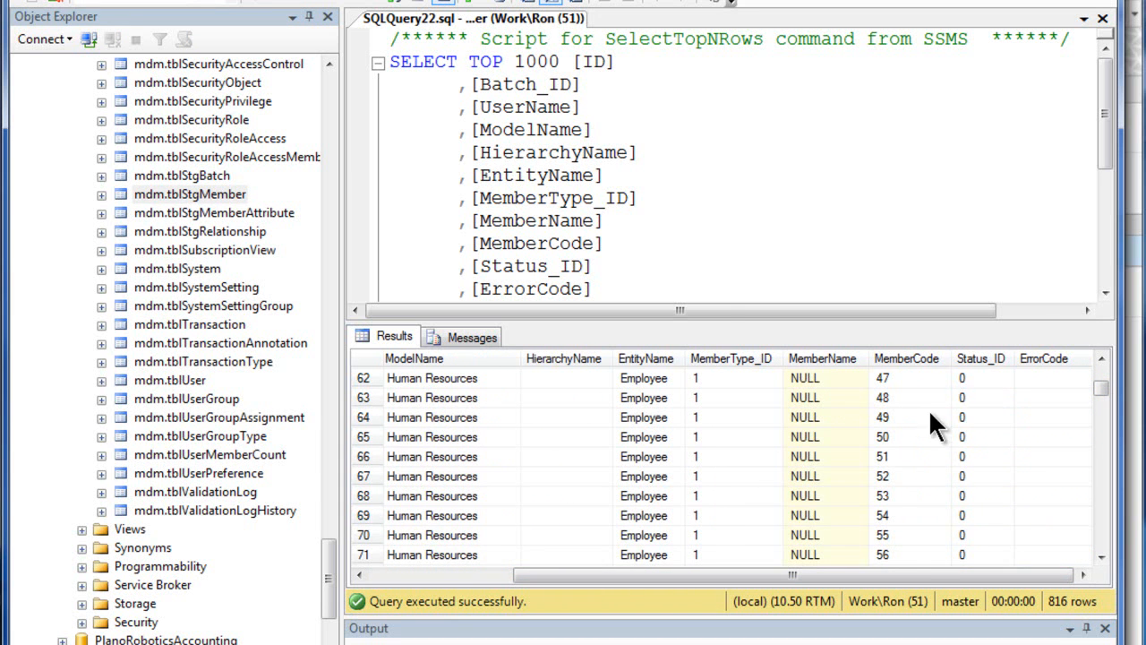
left_click_drag(927, 573, 725, 578)
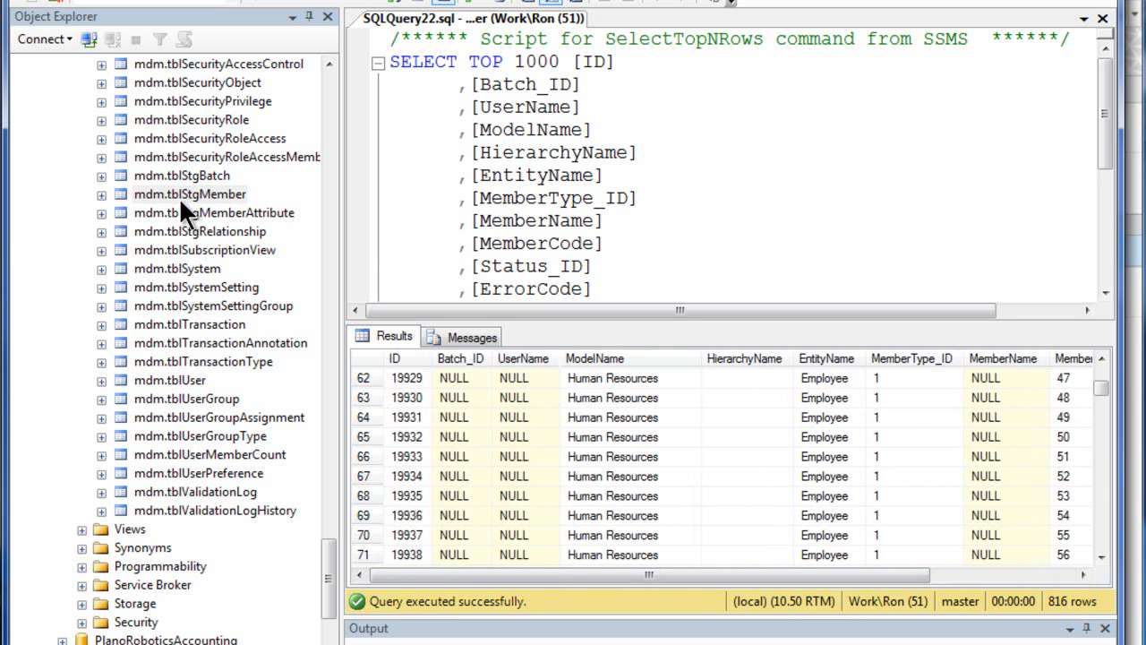
Locate the member, member attribute and relationship staging tables among the mdm tables, leaving their names unedited
left_click(224, 193)
key("F2")
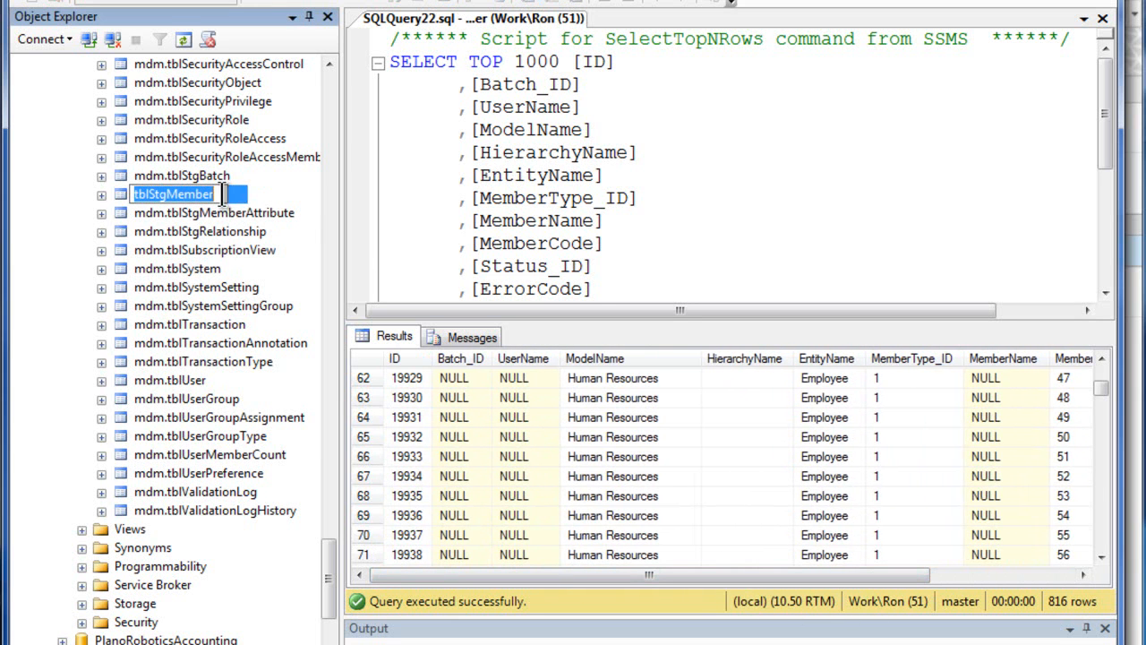
key("Escape")
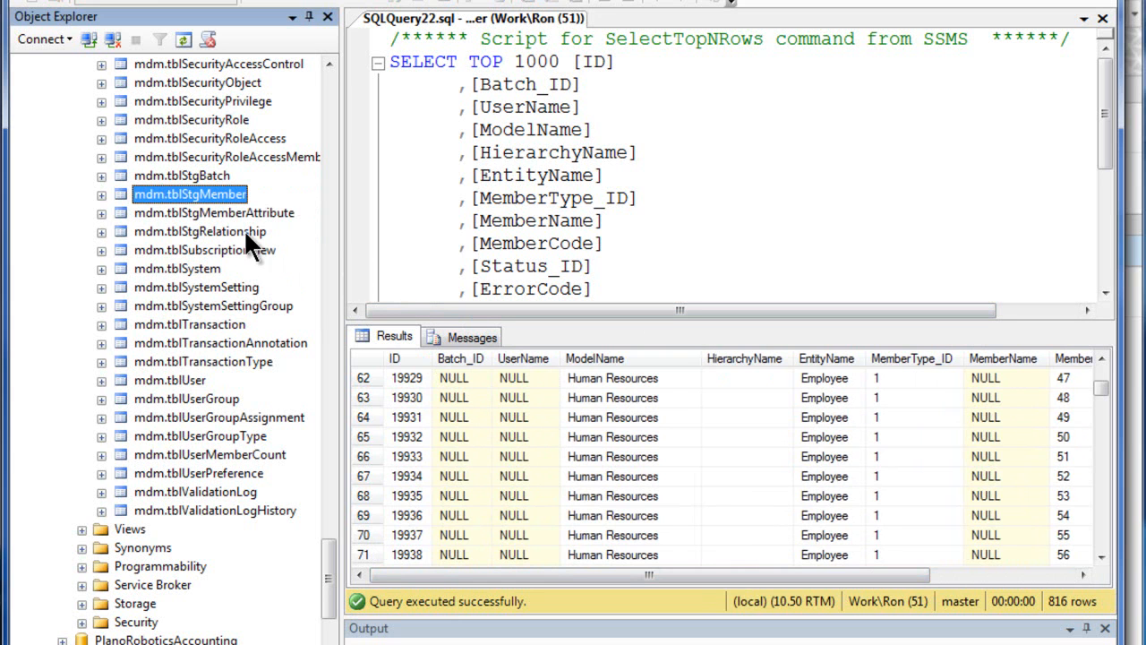
left_click(266, 215)
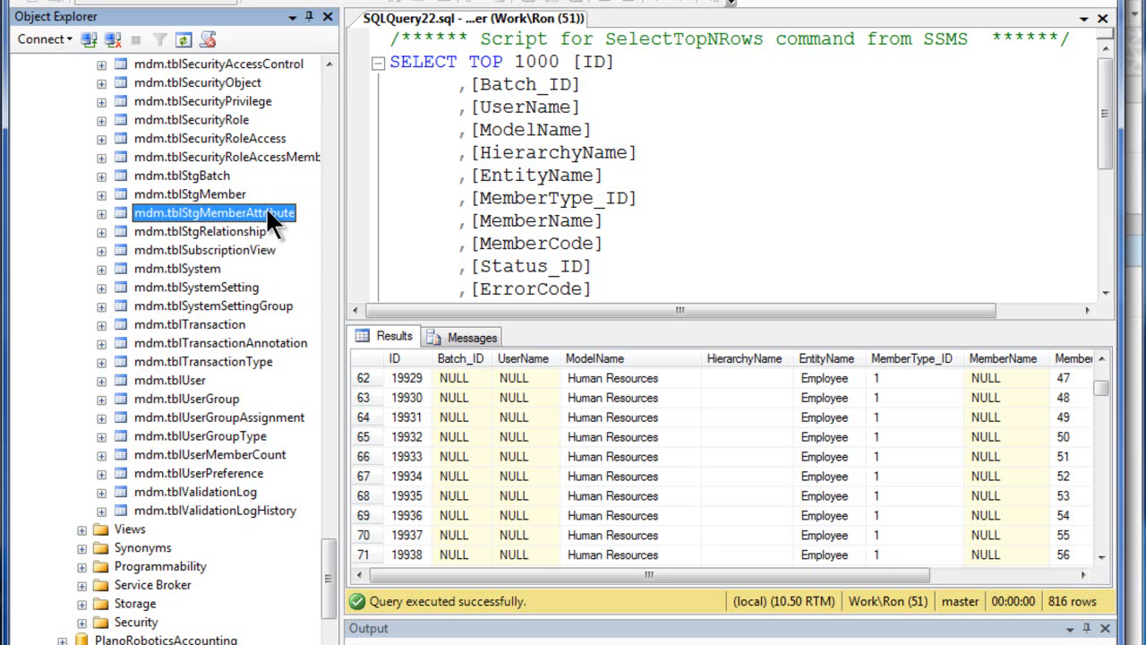
left_click(237, 232)
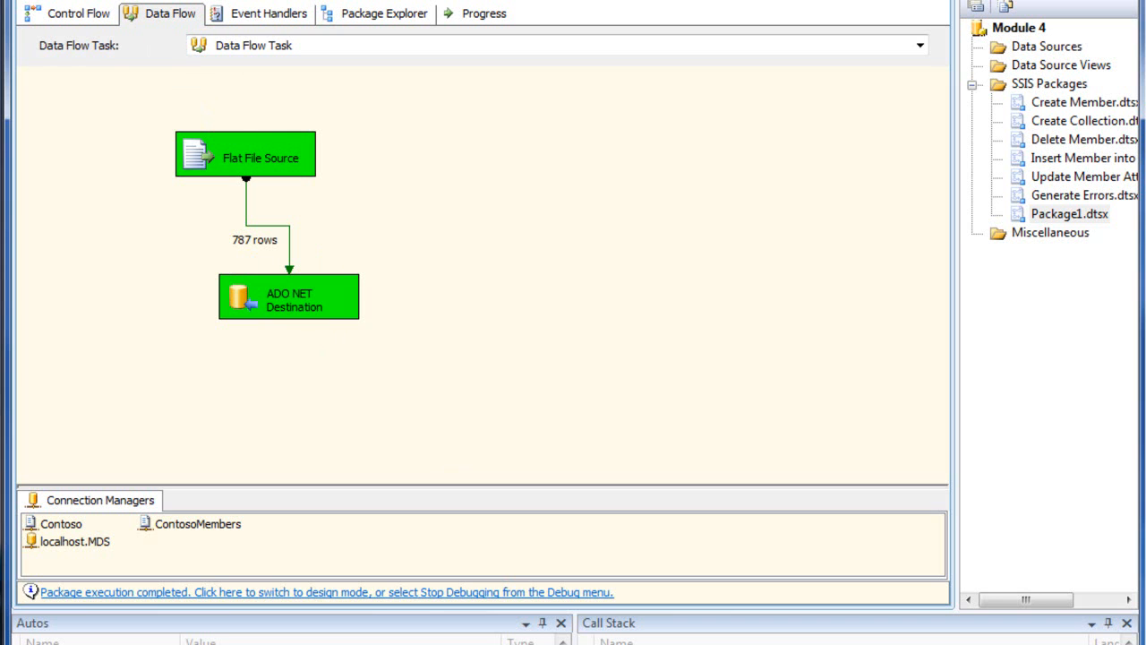
In the SSIS project, stop debugging Package1.dtsx and widen the data flow design area
left_click(251, 0)
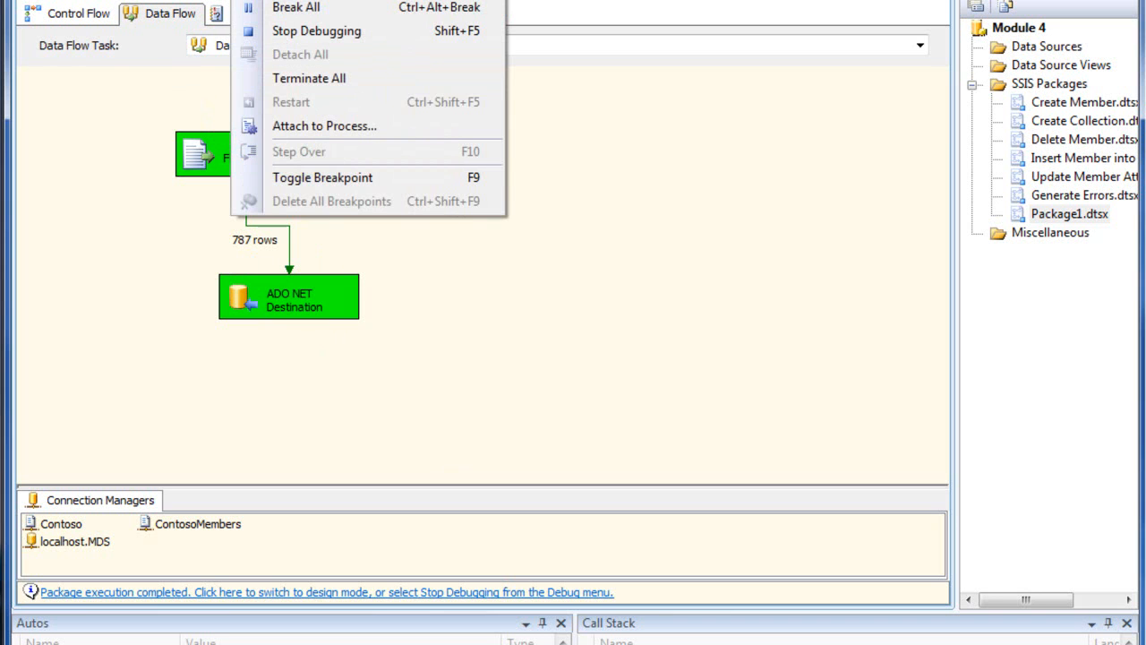
left_click(360, 29)
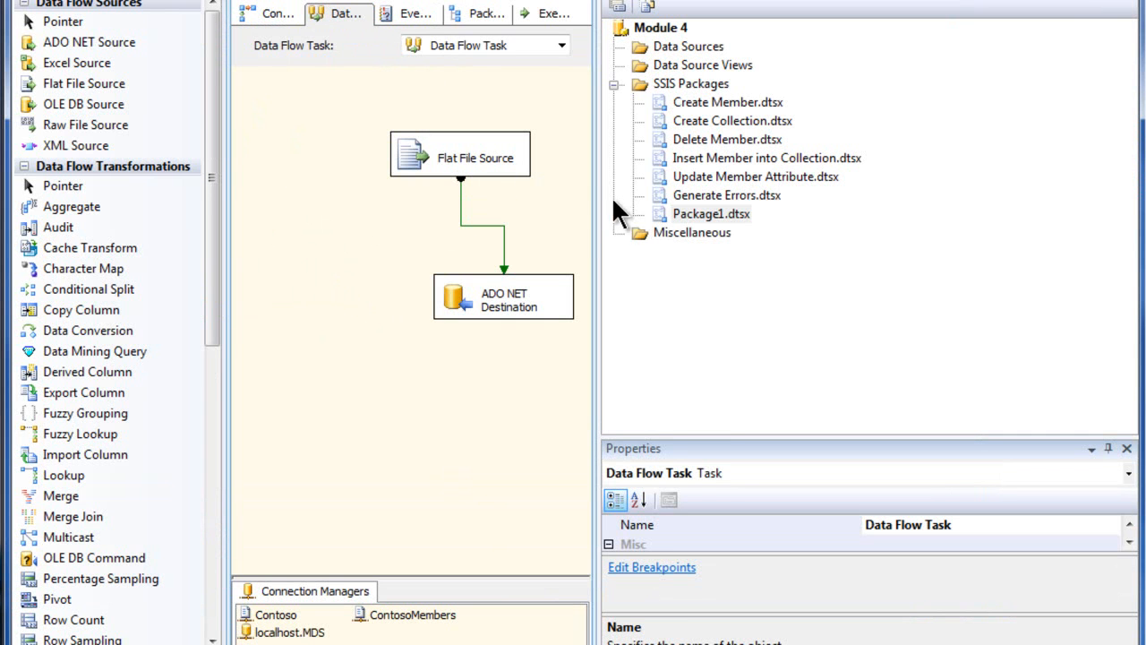
left_click_drag(596, 212, 921, 230)
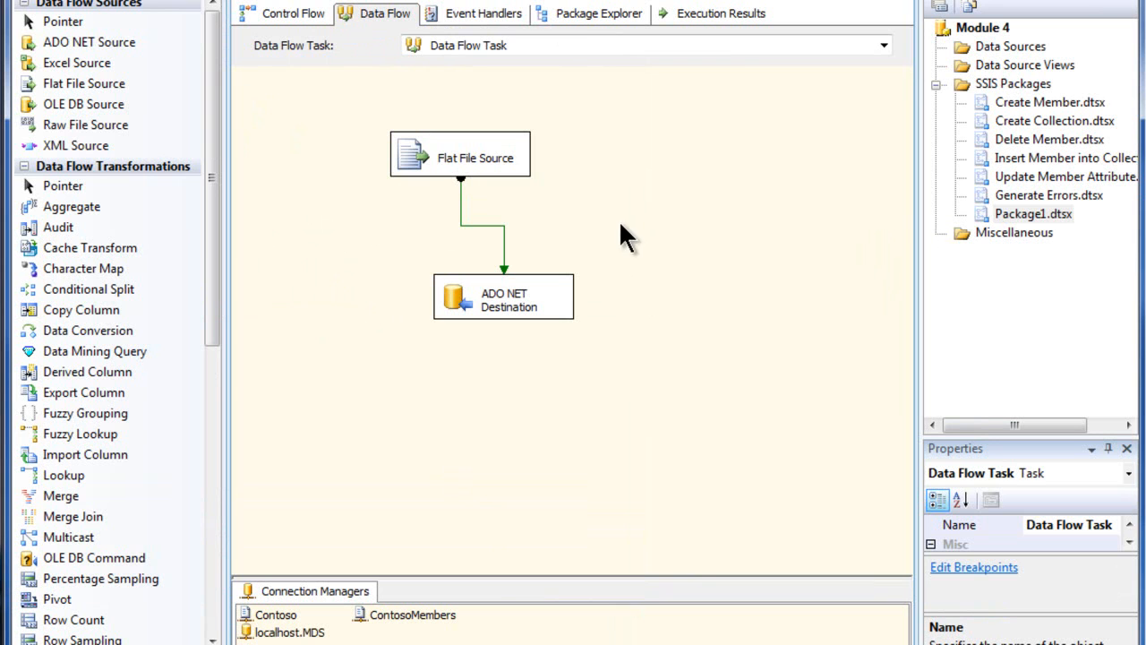
Review the connection manager and external columns of the Flat File Source in its editor, then close the editor
right_click(476, 150)
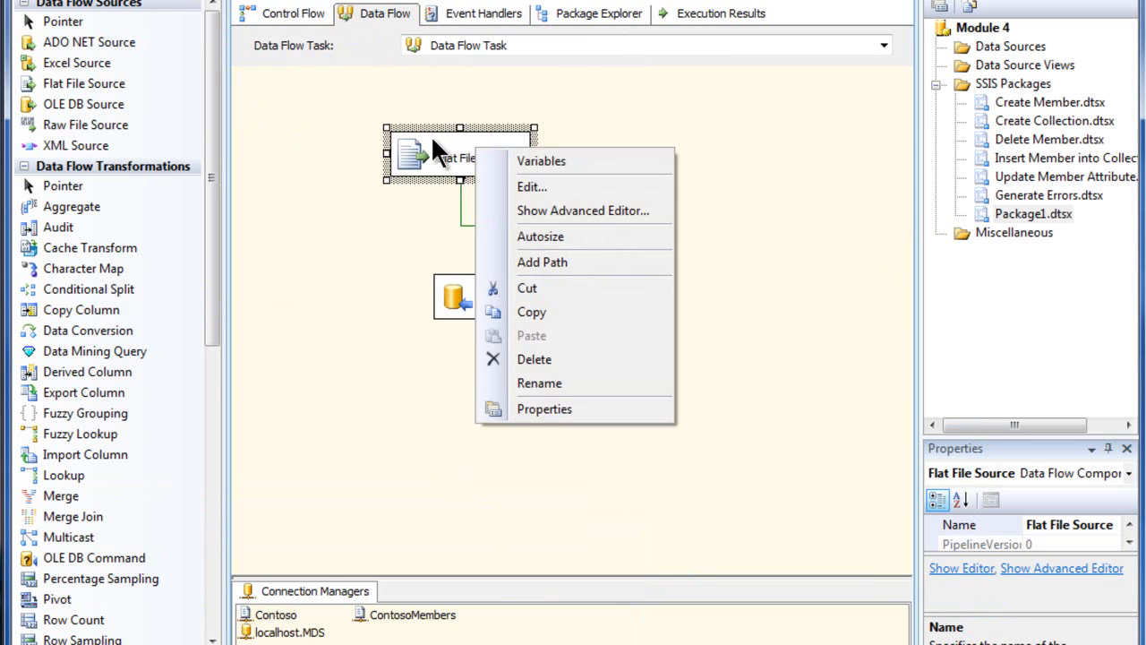
left_click(527, 188)
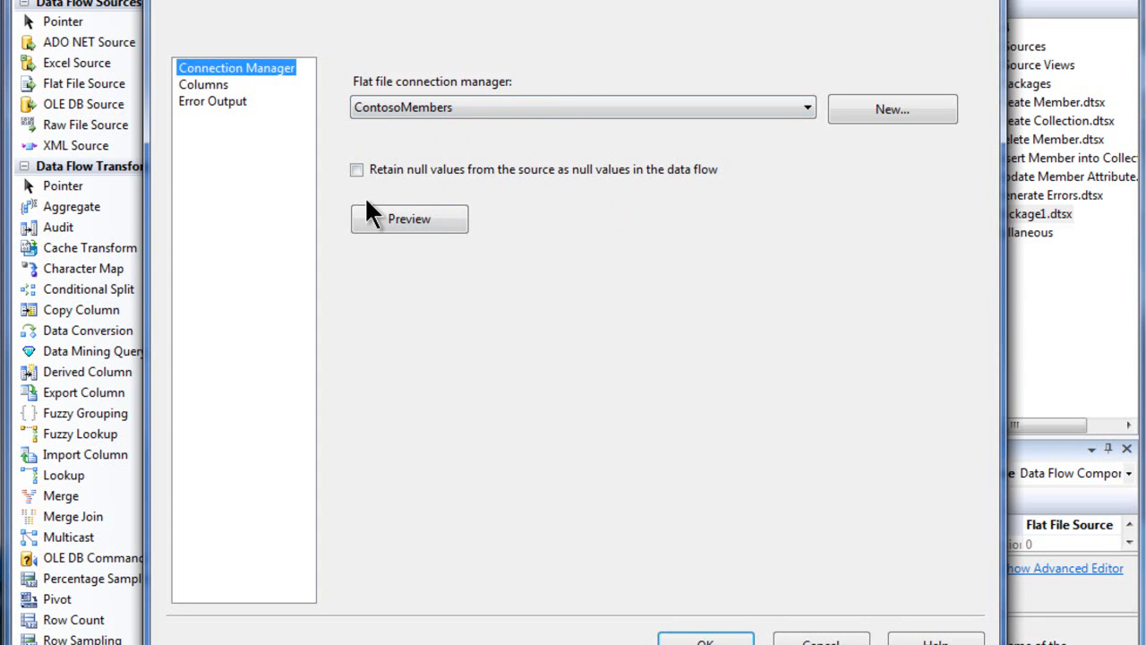
left_click(210, 82)
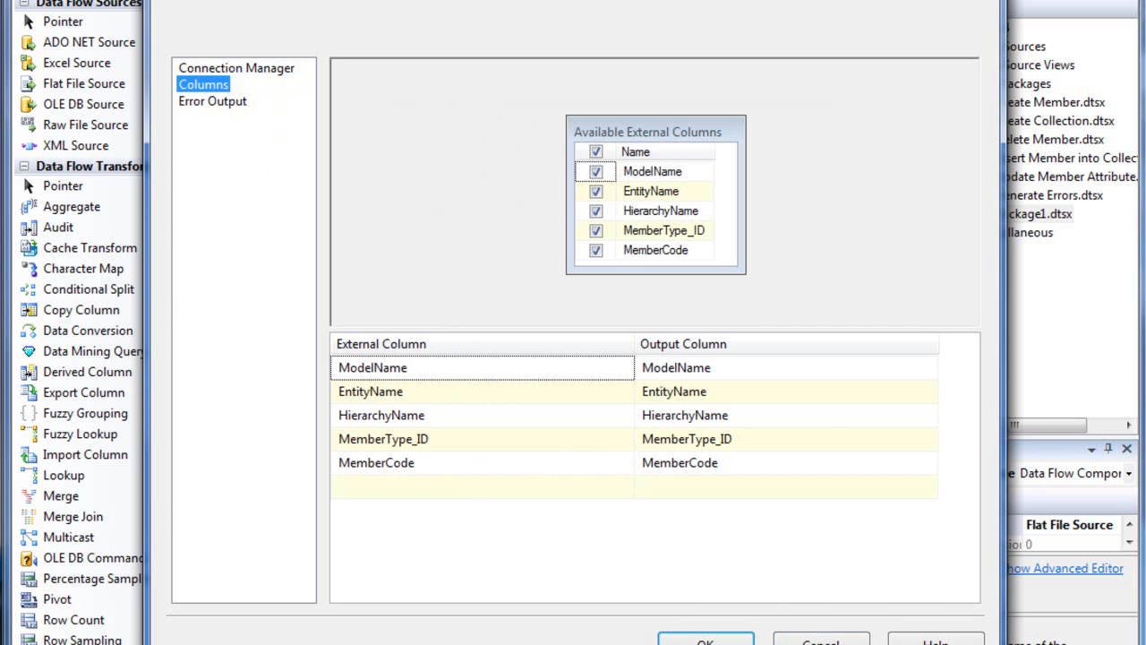
left_click(705, 639)
Review the ADO NET Destination's target table and its input-to-destination column mappings, then close the editor
left_click(540, 277)
right_click(541, 279)
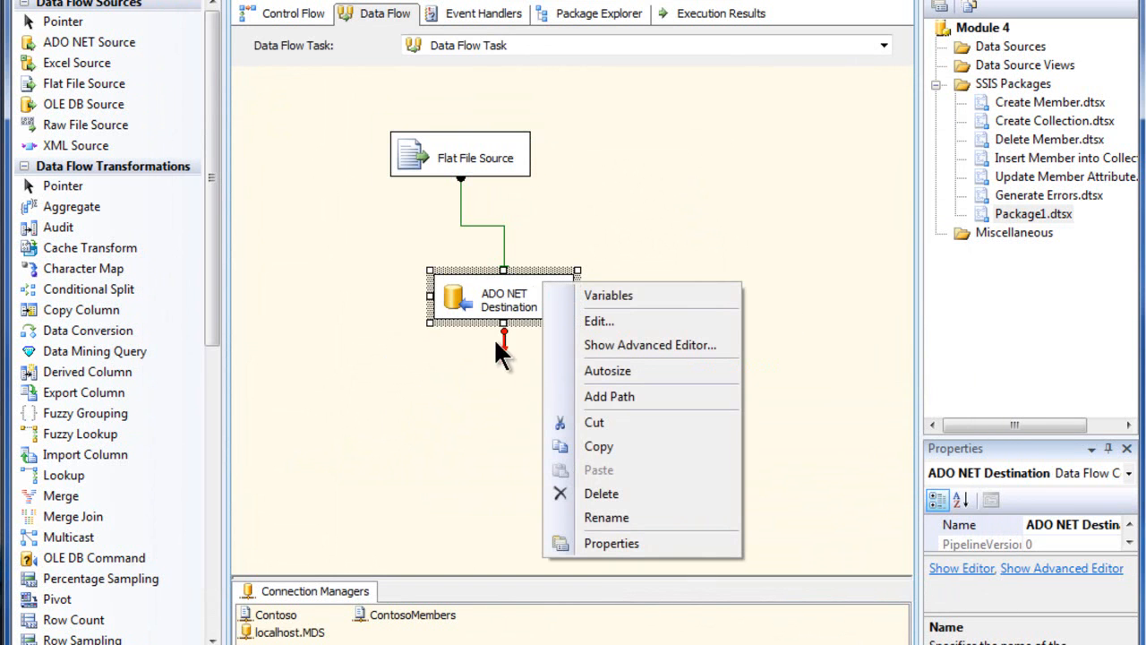
left_click(632, 326)
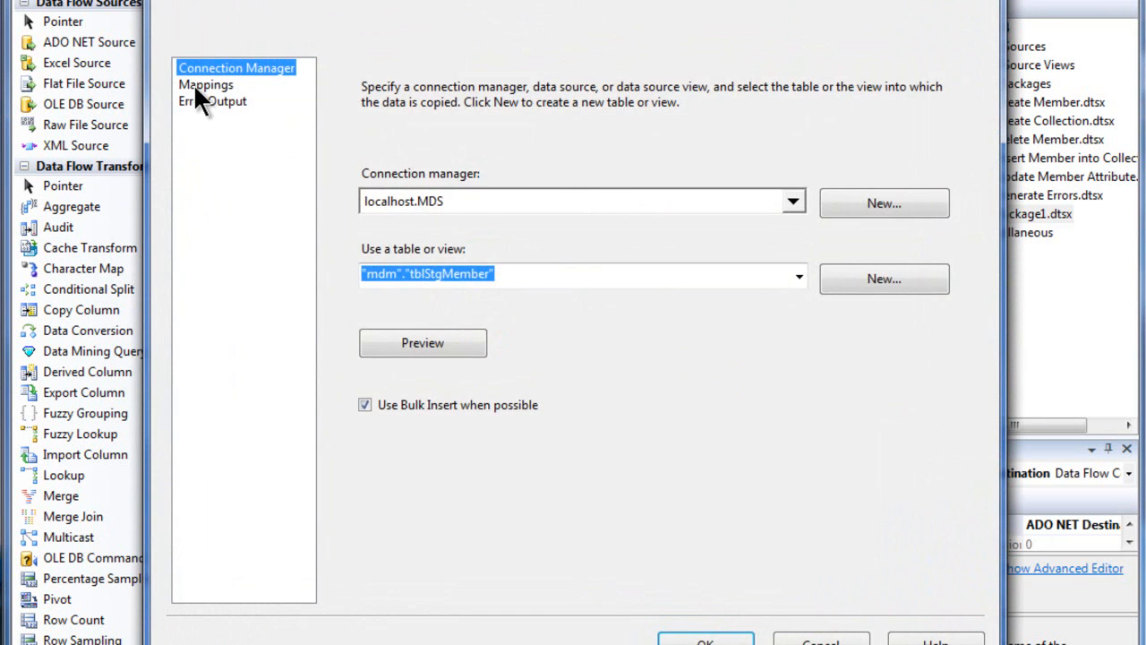
left_click(194, 84)
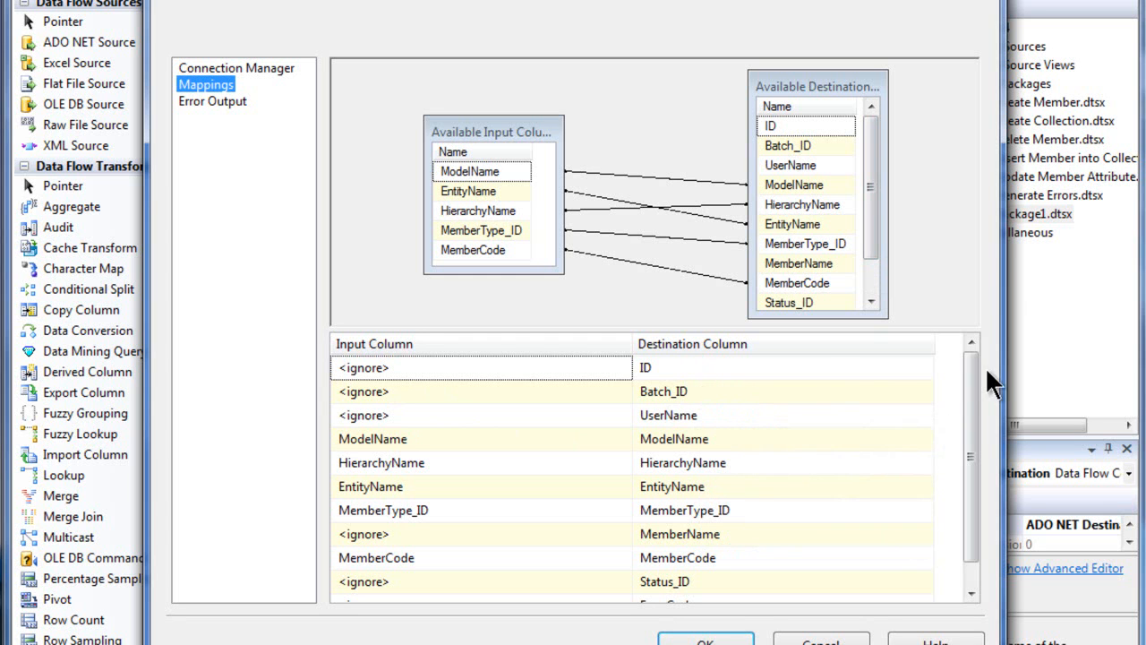
left_click_drag(970, 382, 978, 443)
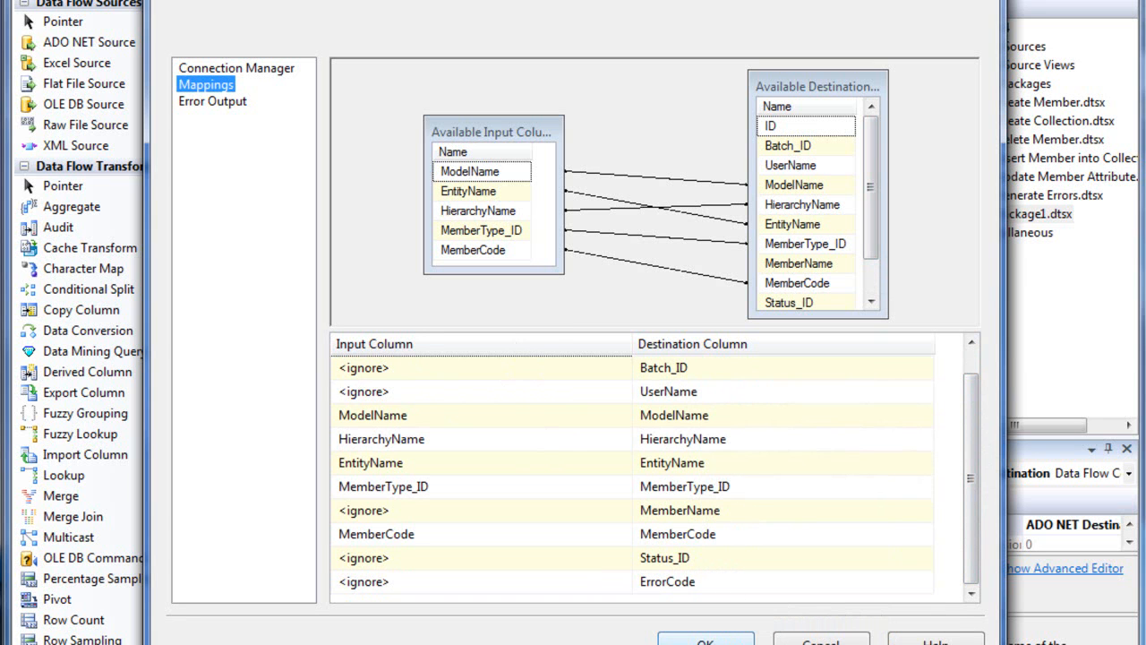
left_click(726, 643)
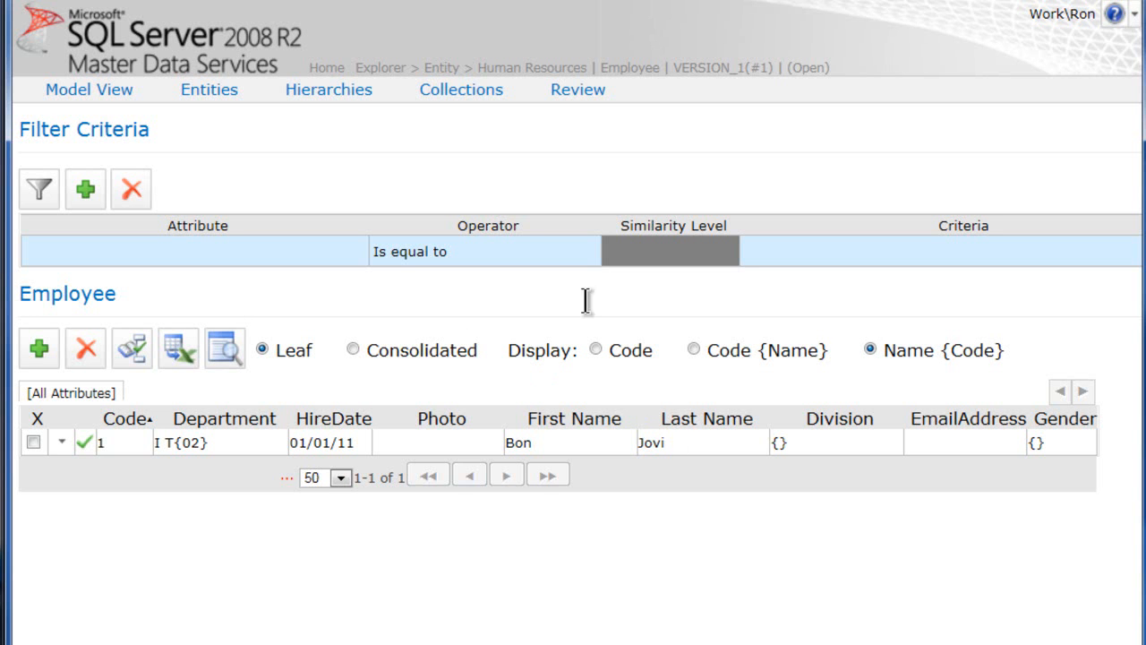
Switch back to Master Data Services and open Integration Management at the unbatched staging records section
left_click(326, 68)
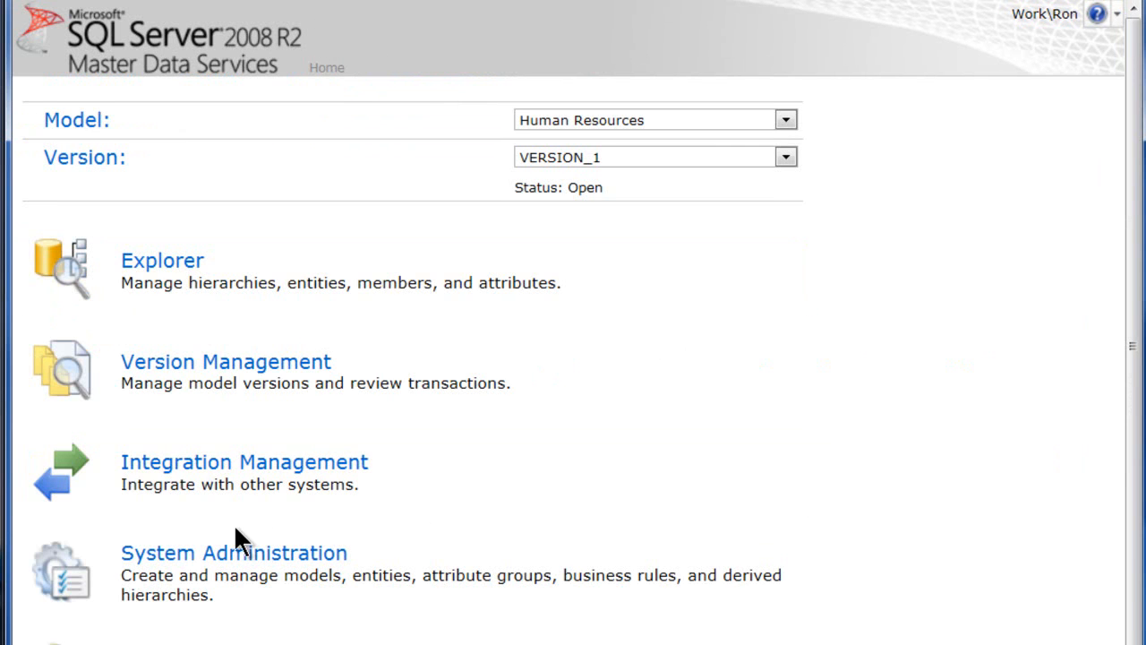
left_click(183, 467)
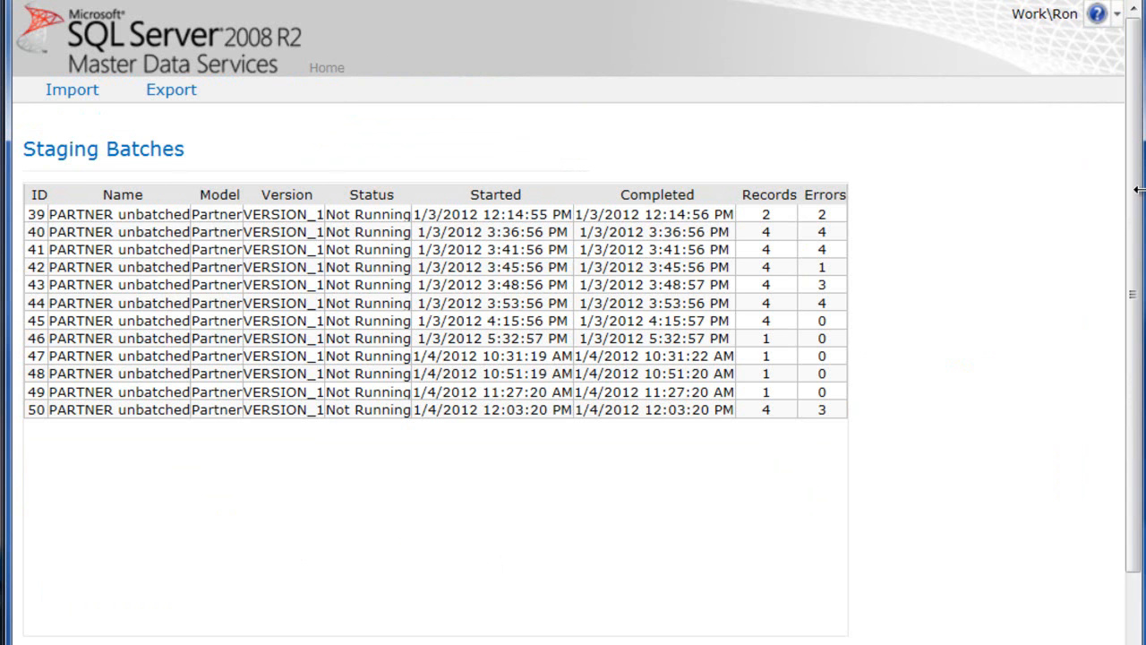
scroll(1141, 234, "down", 2)
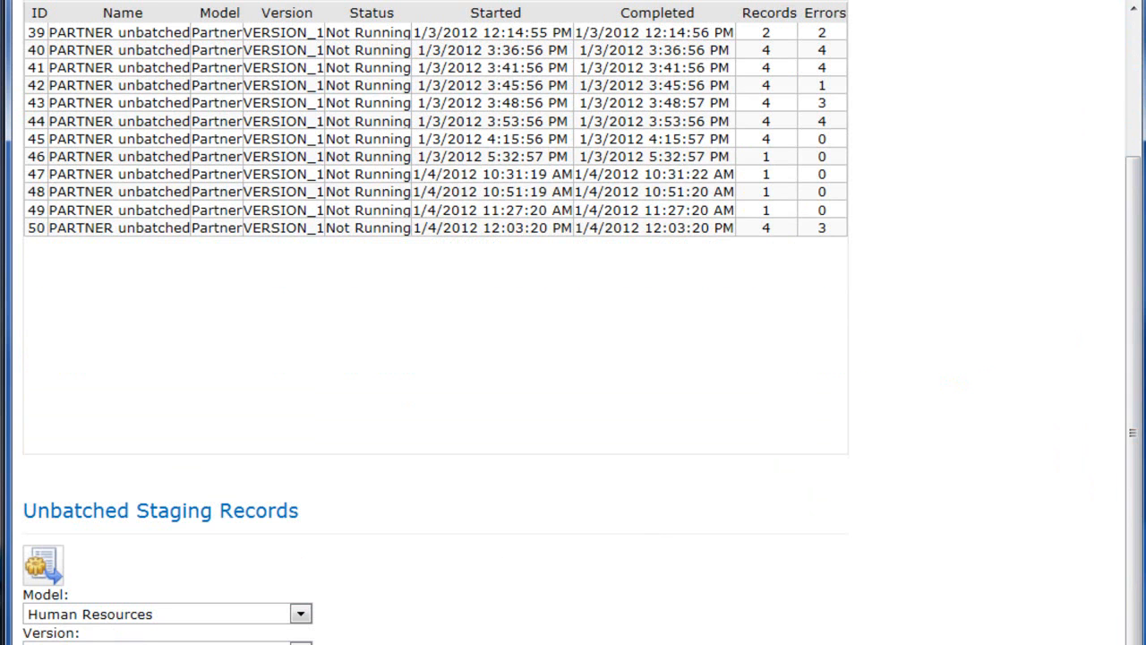
Choose the Partner model for the unbatched staging records and open its version list
left_click(301, 614)
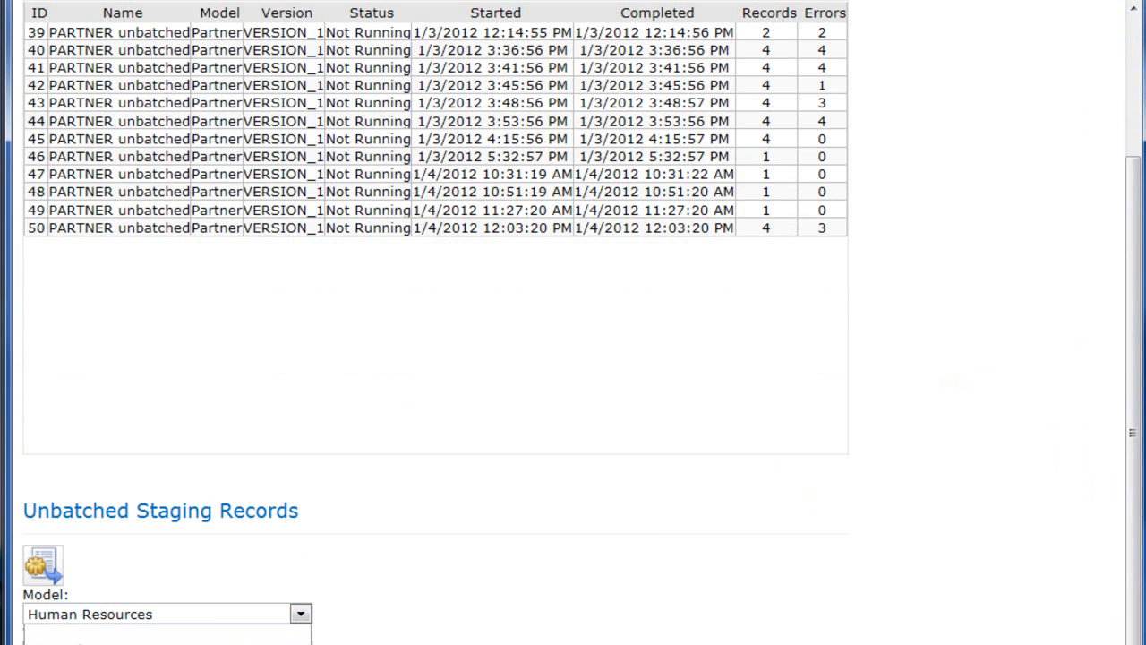
scroll(573, 322, "up", 2)
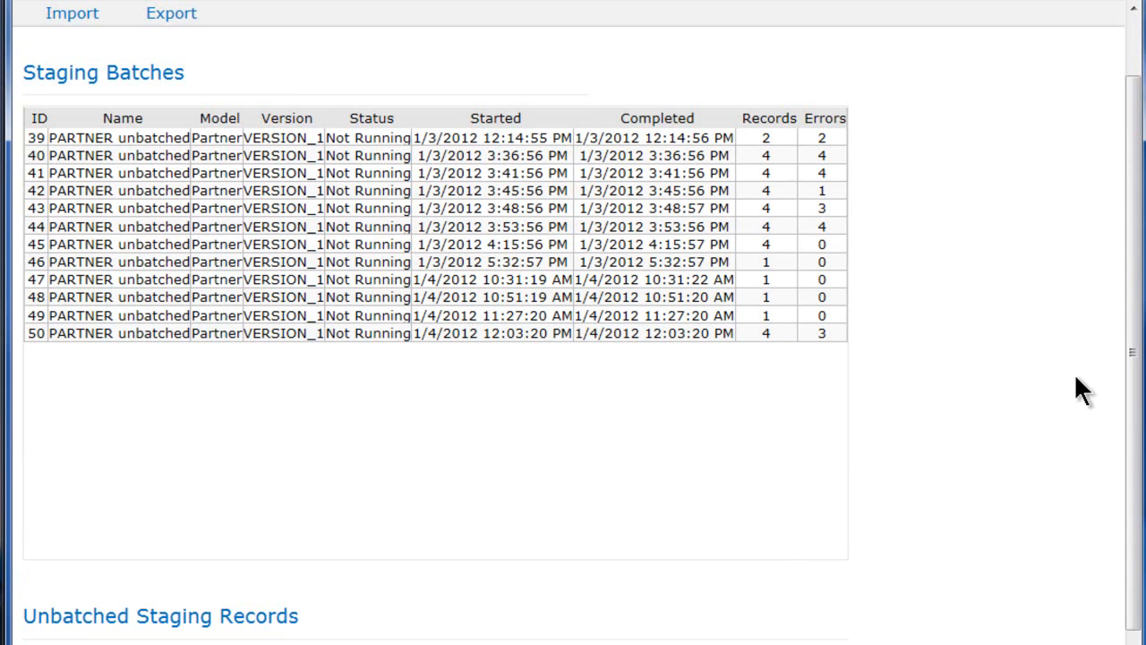
scroll(1137, 385, "down", 2)
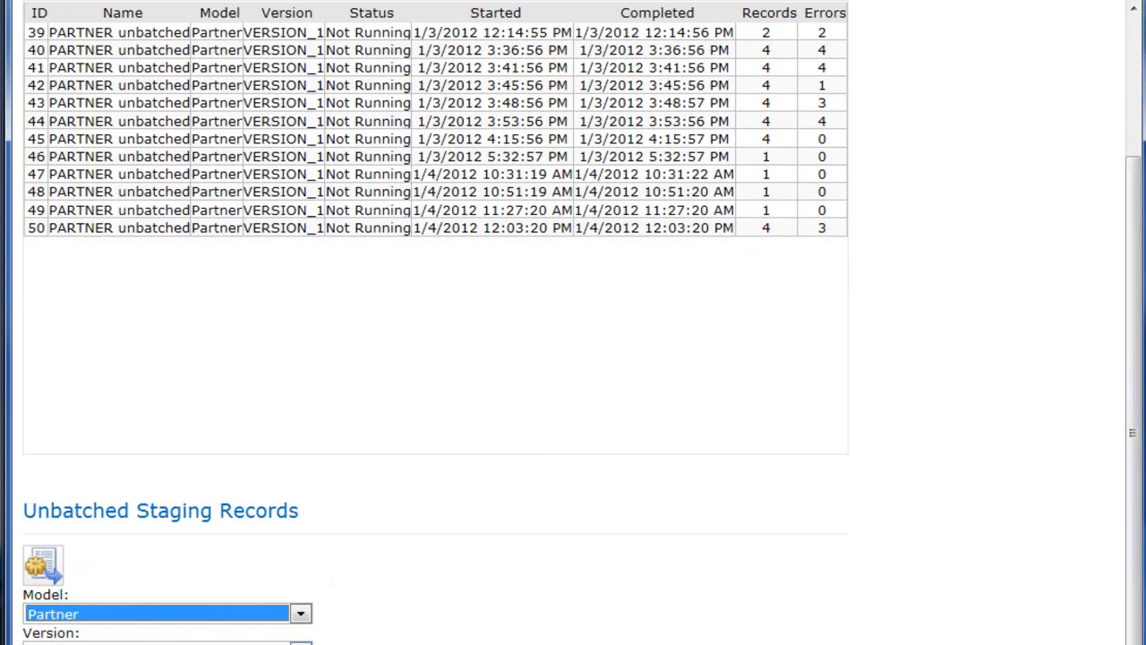
left_click(302, 643)
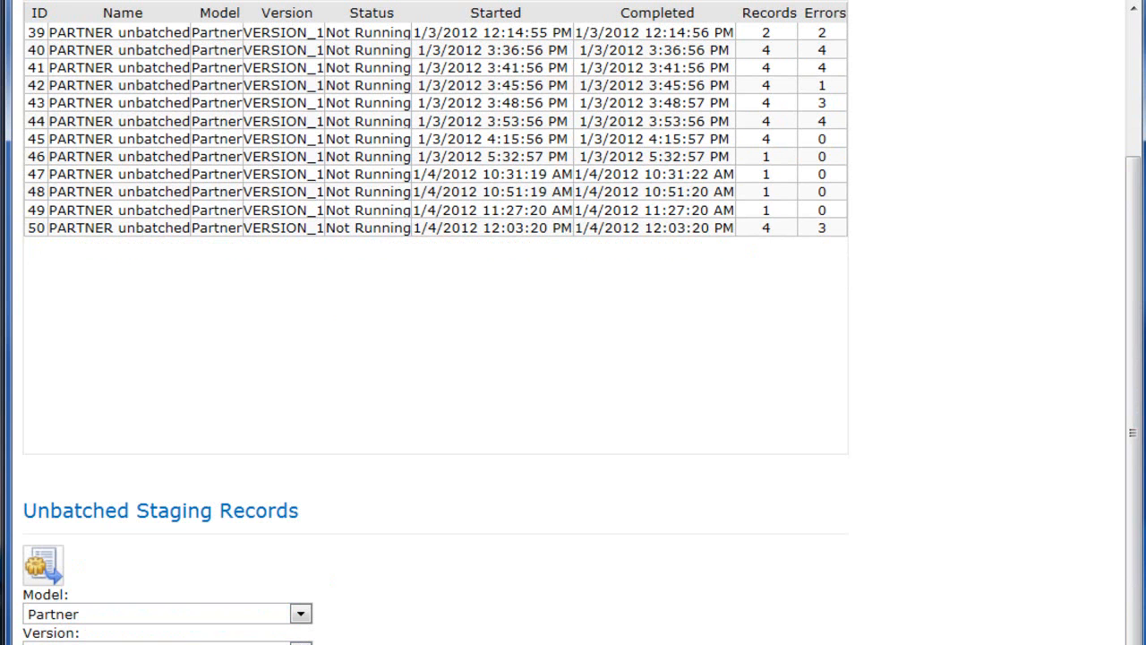
scroll(573, 322, "up", 1)
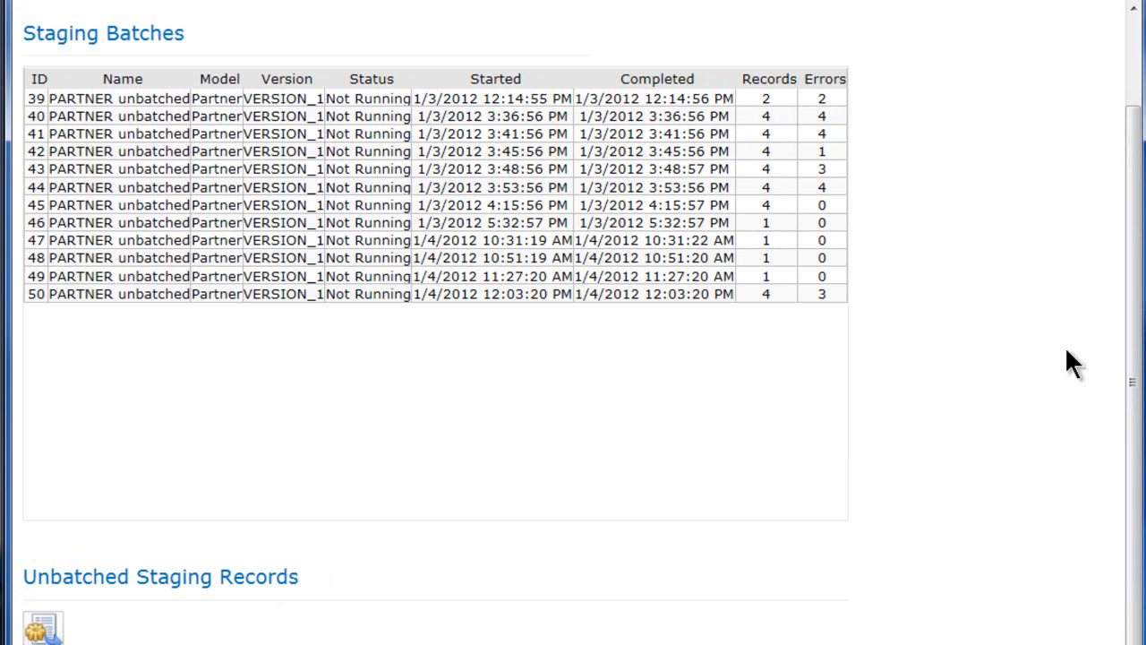
scroll(1131, 388, "down", 1)
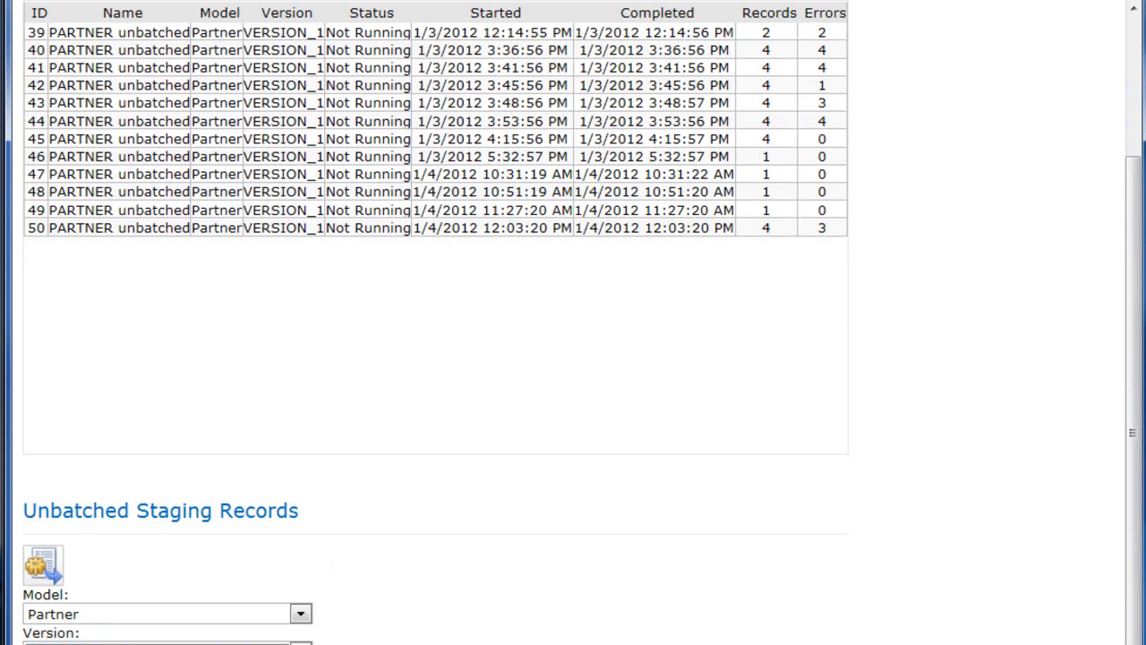
Choose the Human Resources model and VERSION_1 for the unbatched staging records, and process them
left_click(301, 614)
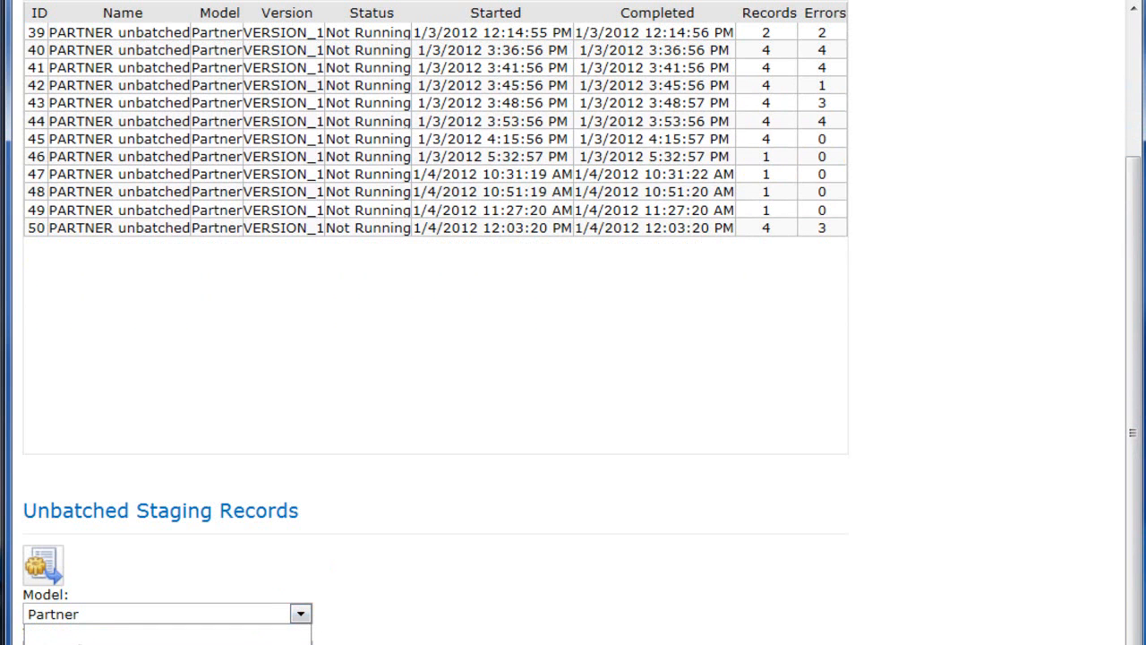
scroll(573, 322, "up", 2)
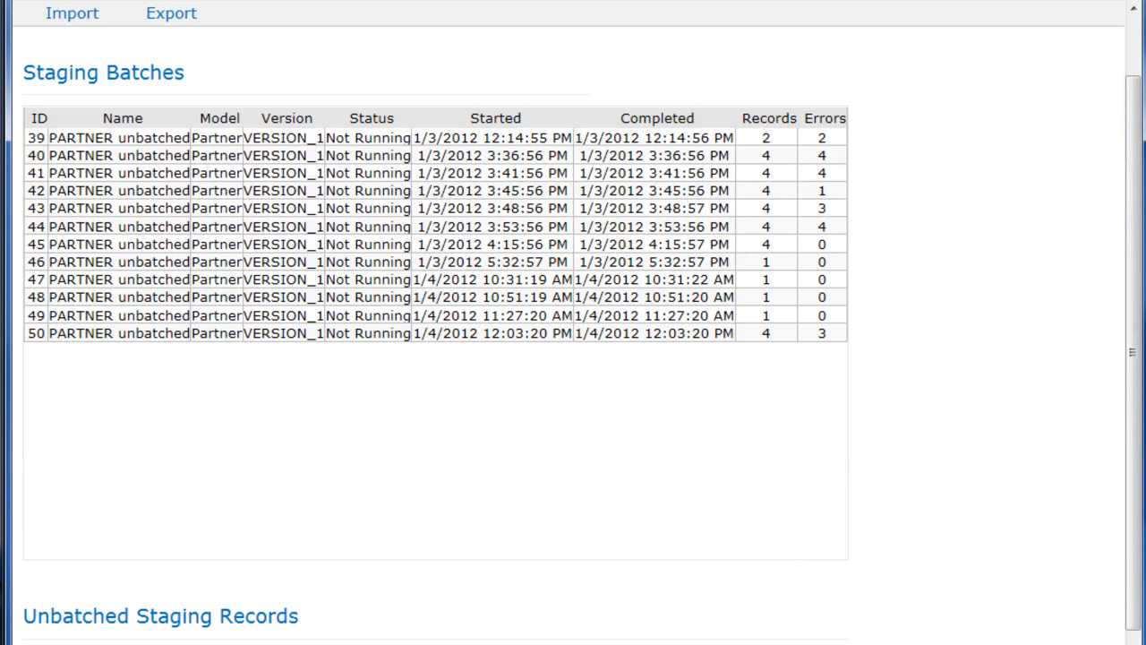
scroll(573, 323, "down", 2)
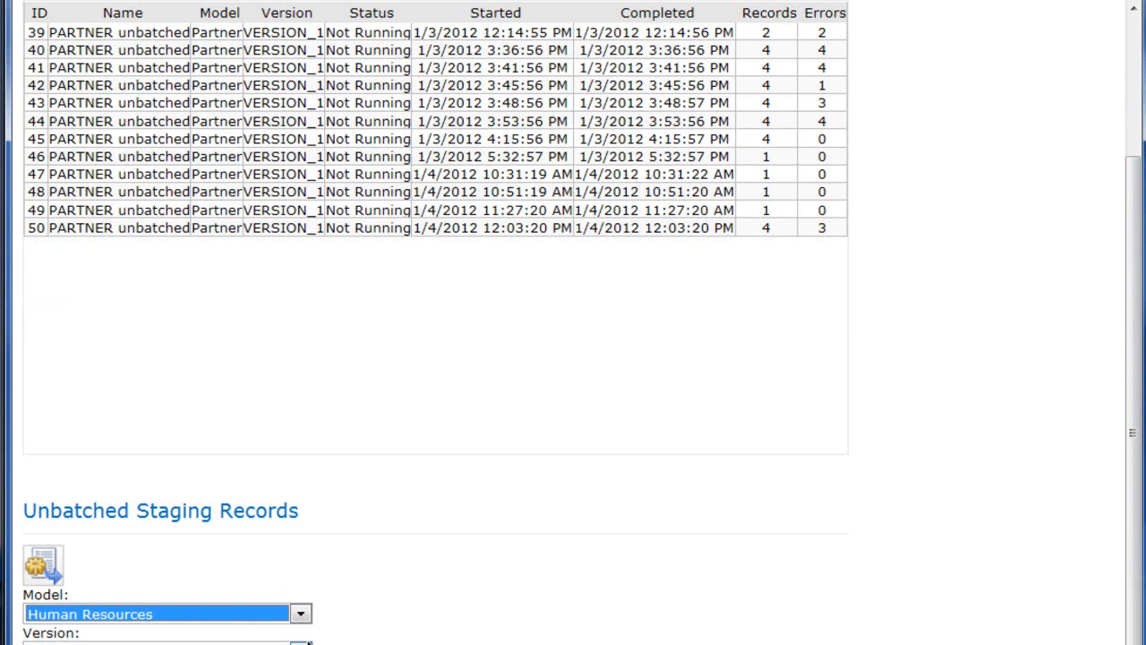
left_click(301, 643)
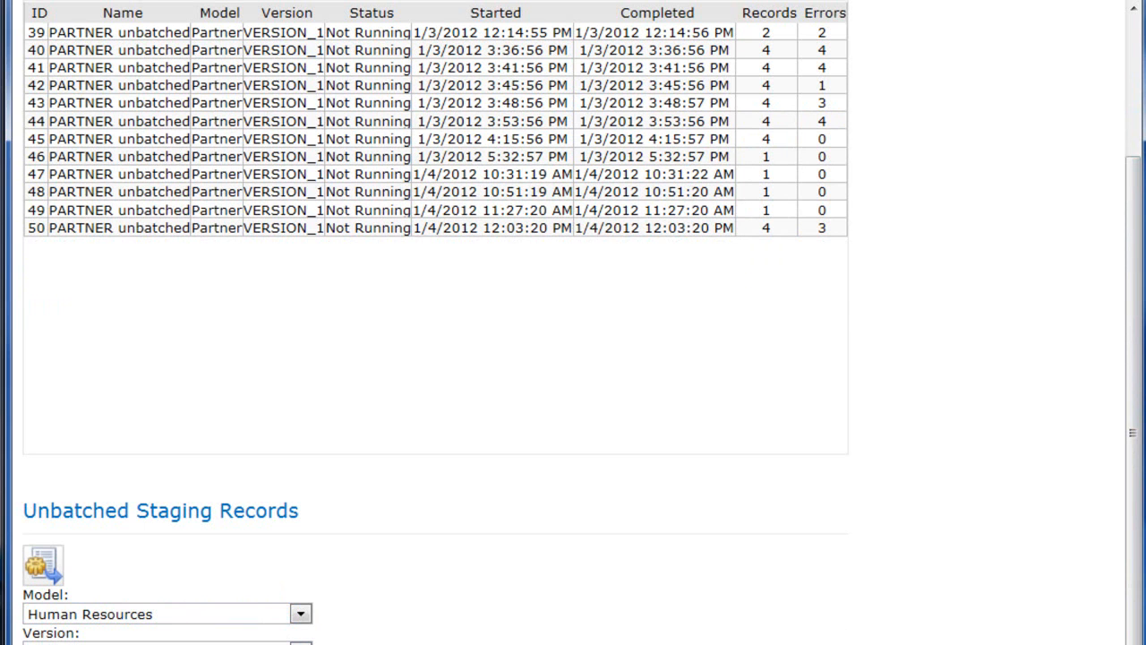
scroll(435, 152, "up", 1)
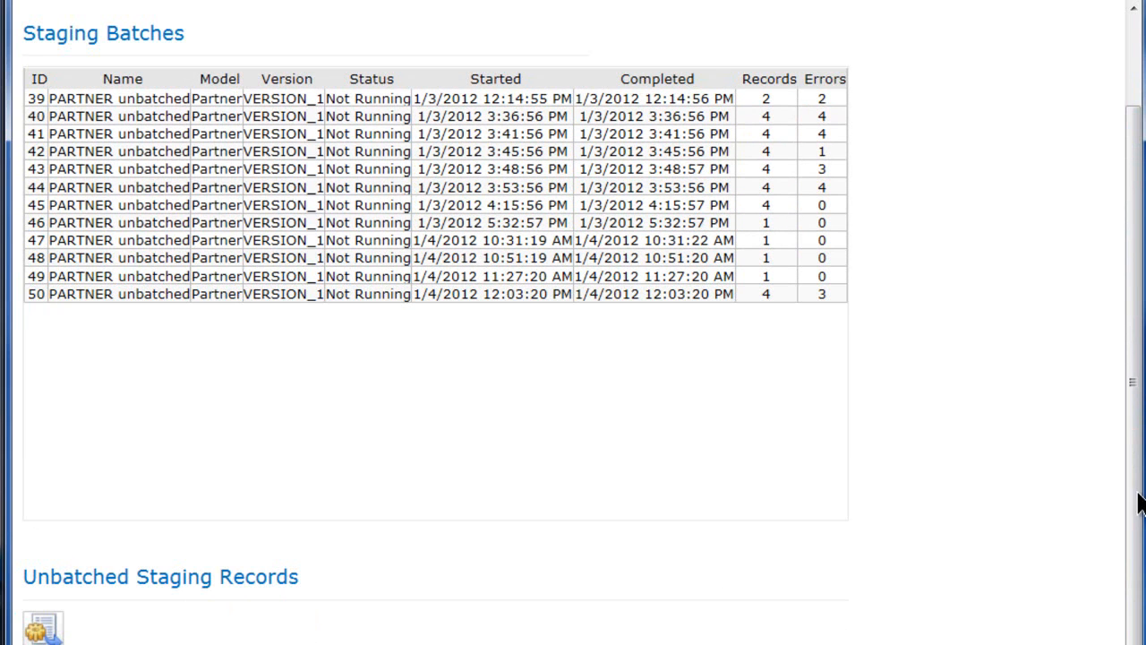
scroll(1139, 503, "down", 1)
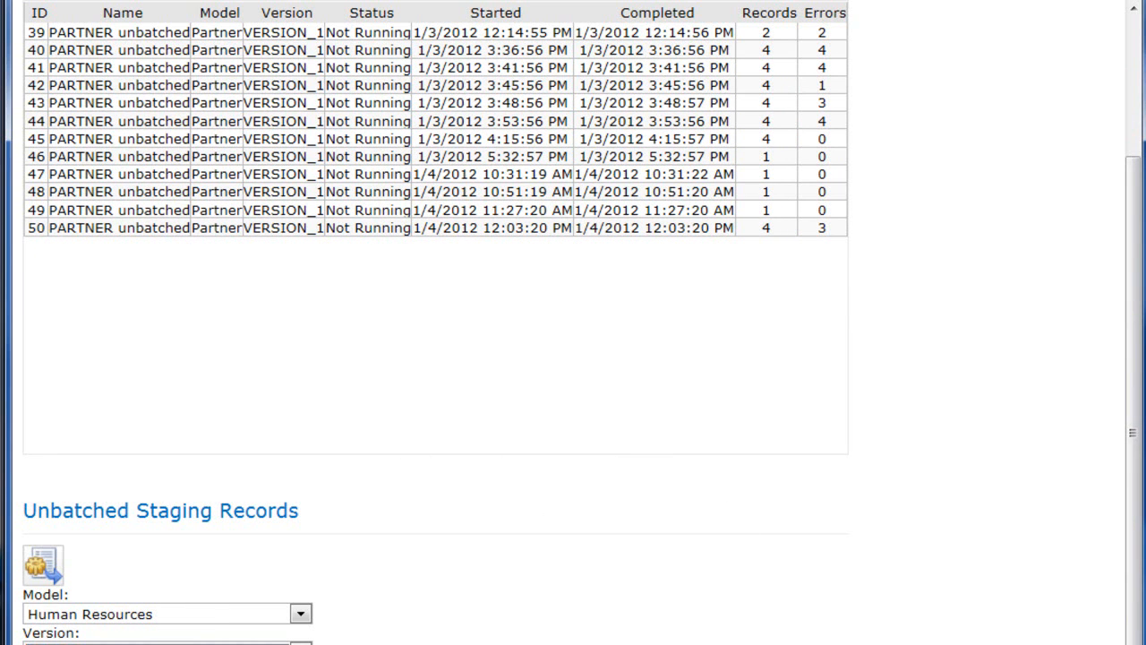
left_click(41, 562)
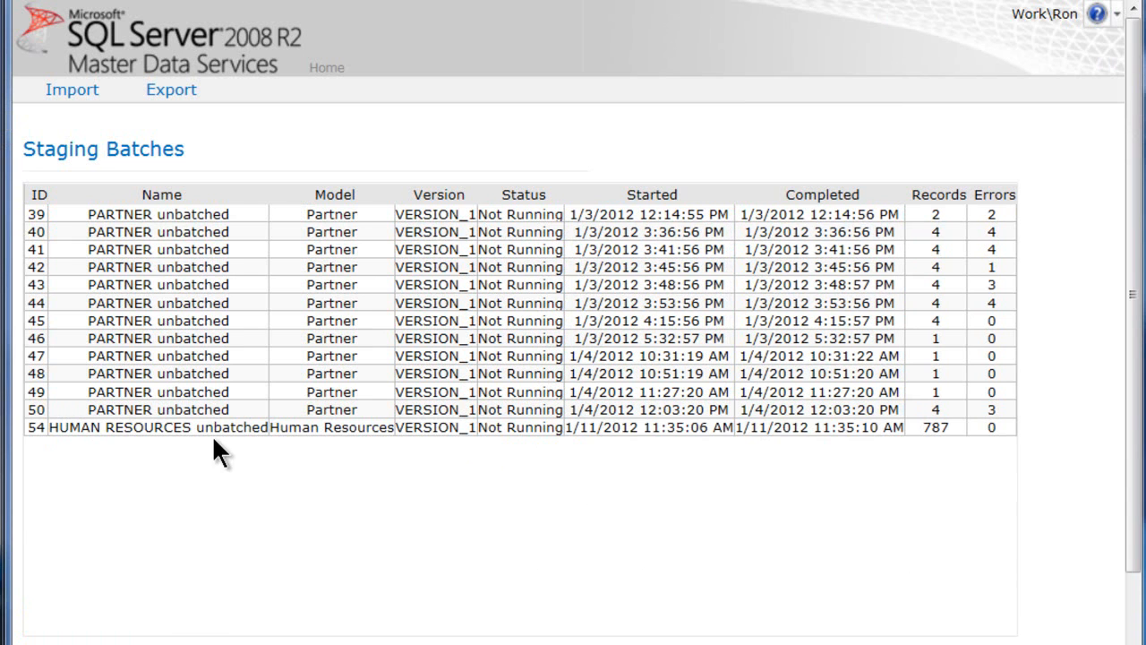
Review the staging batch errors of the HUMAN RESOURCES unbatched batch, then return to the batch list
left_click(255, 427)
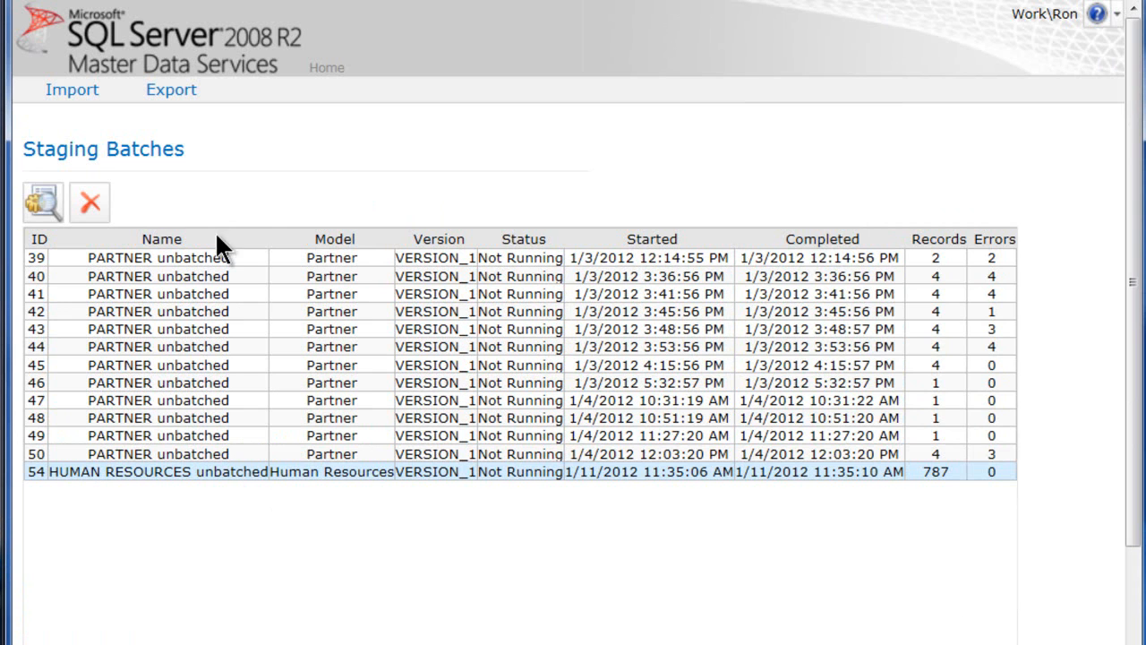
left_click(44, 199)
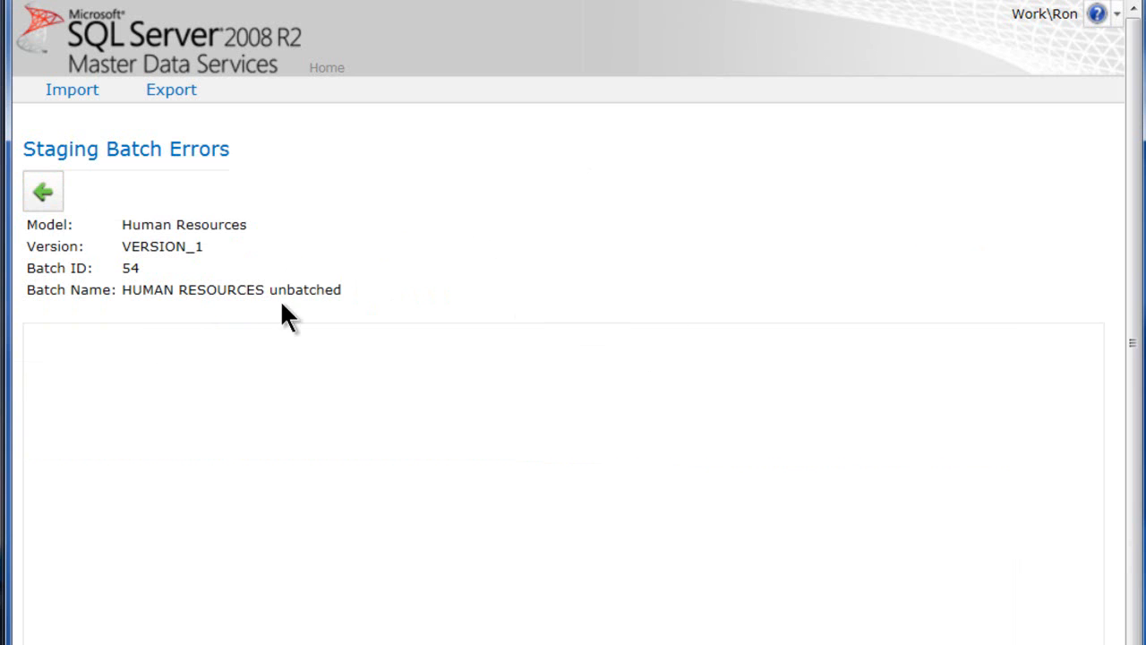
left_click(42, 188)
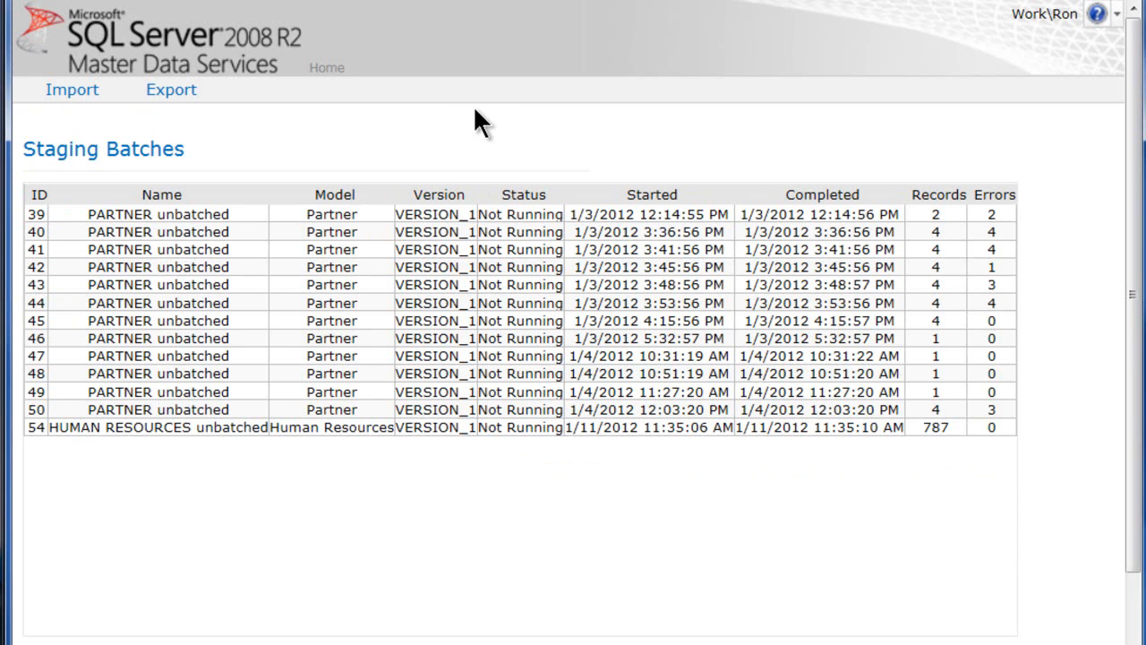
Open the Employee entity of the Human Resources model in Explorer and examine its members across all attribute columns
left_click(325, 70)
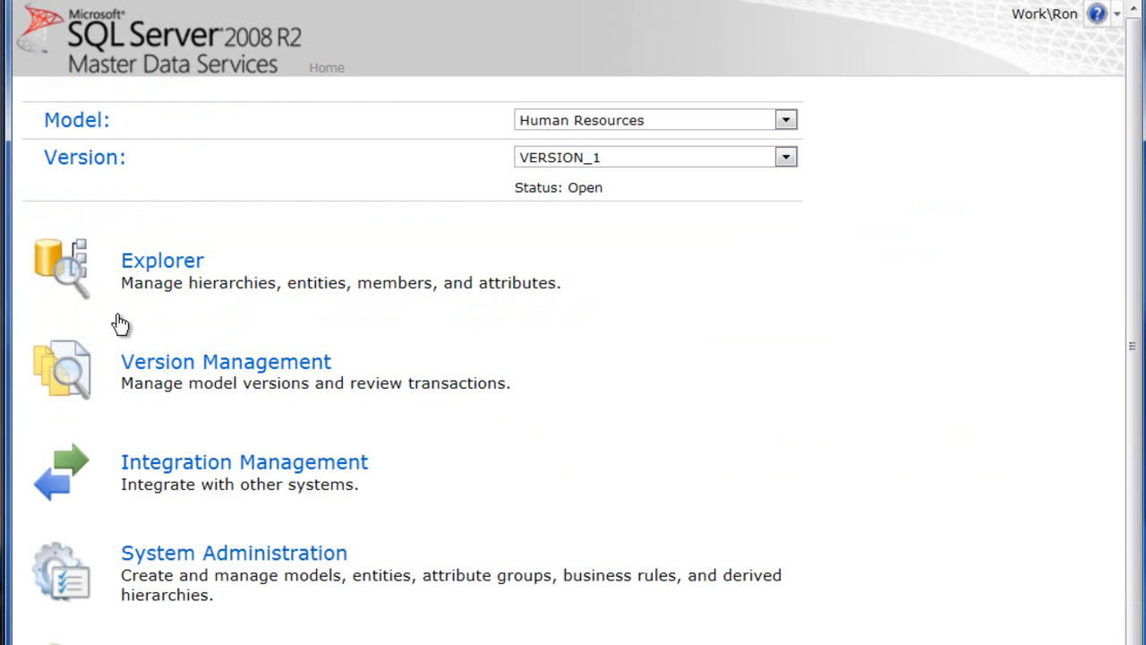
left_click(160, 280)
mouse_move(195, 99)
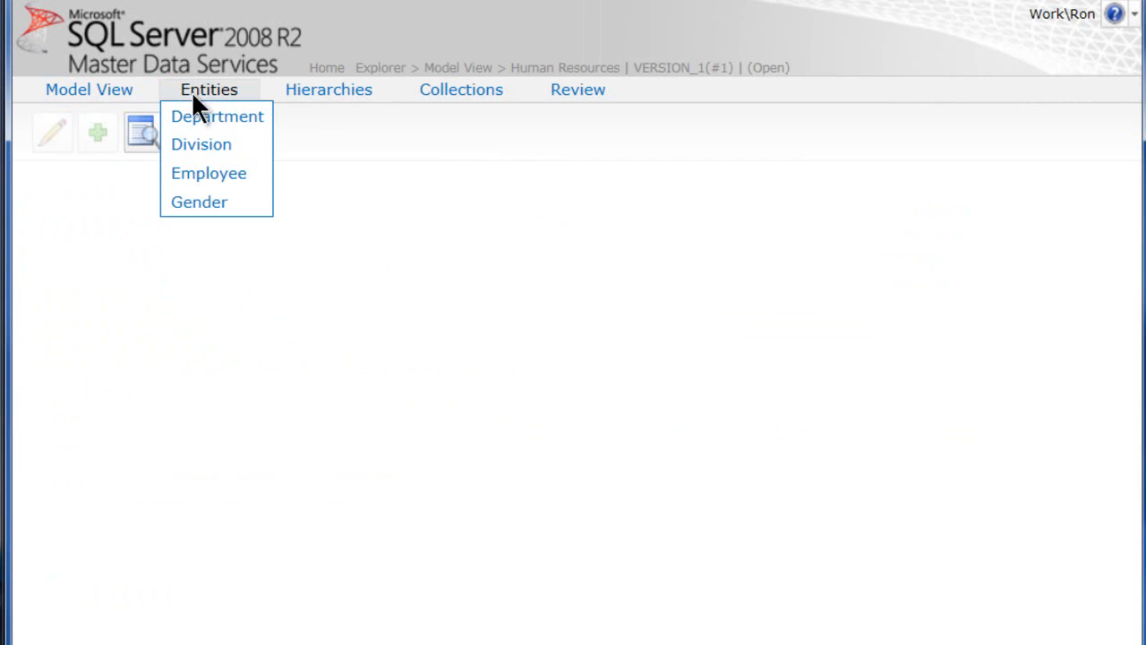
left_click(211, 176)
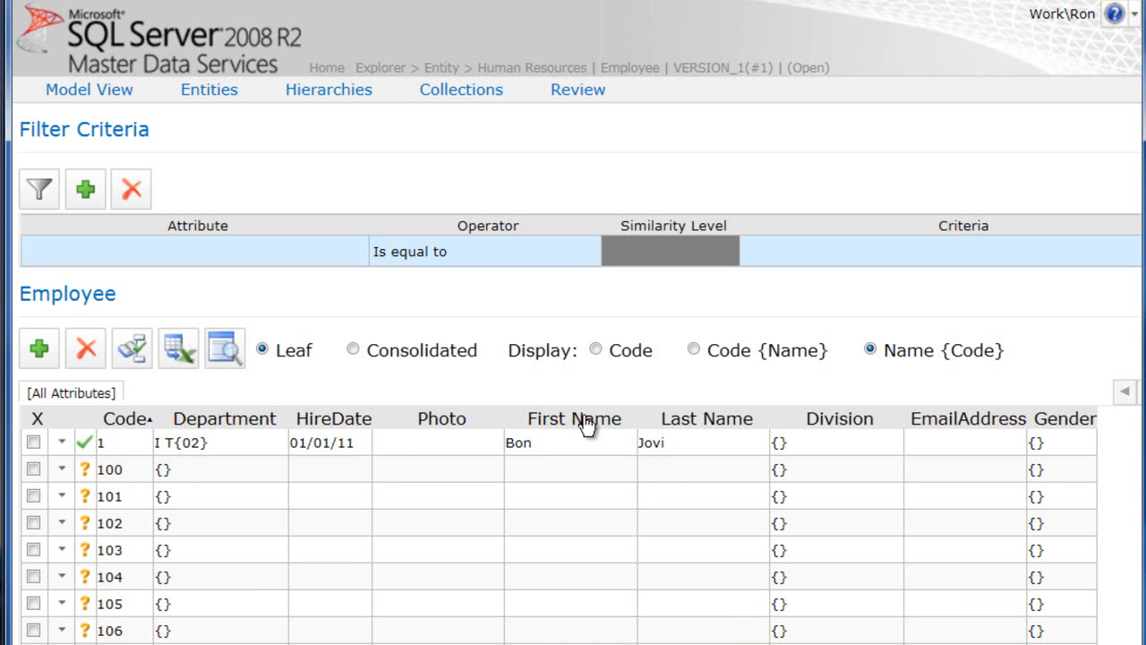
scroll(573, 358, "right", 2)
scroll(573, 358, "right", 4)
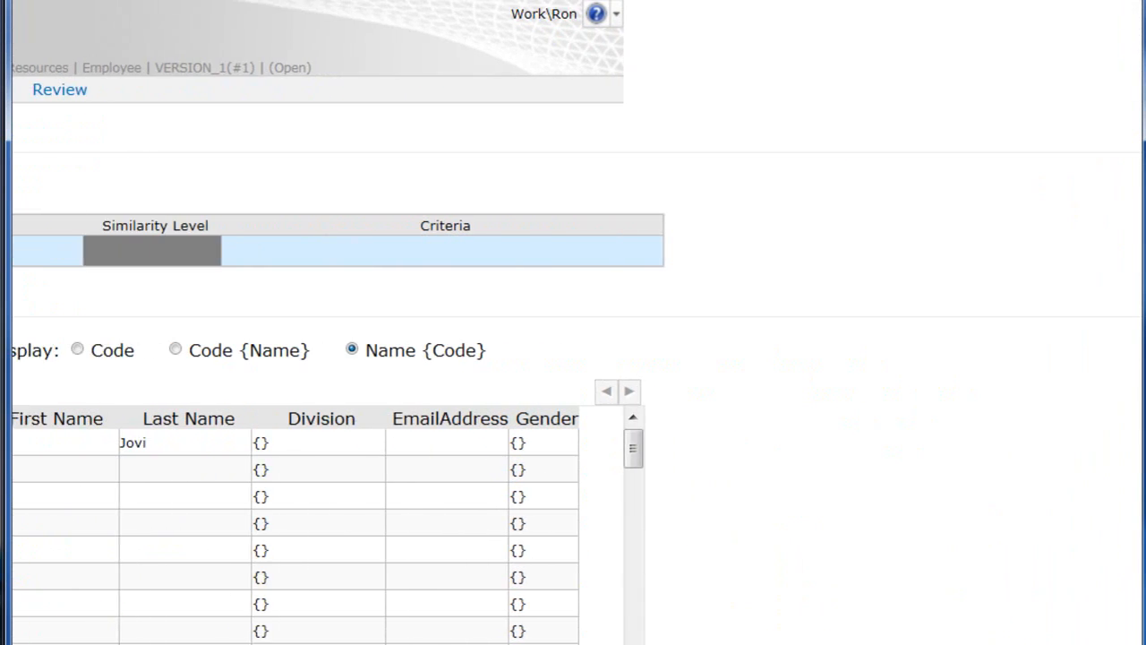
scroll(573, 358, "left", 6)
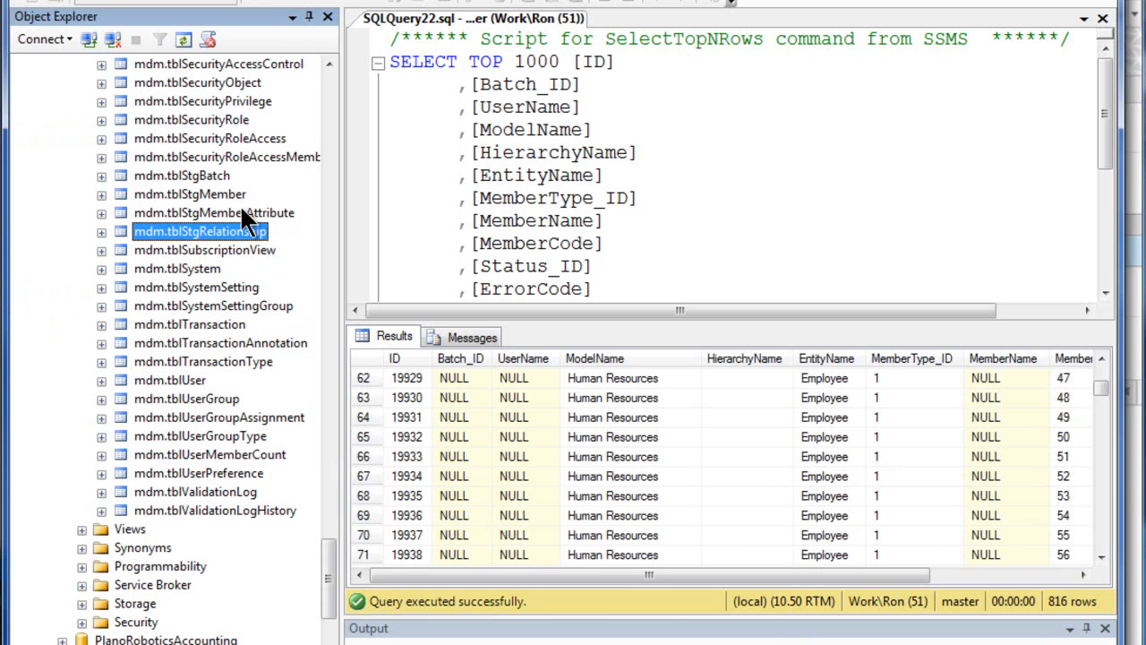
Switch to SQL Server Management Studio, query the top 1000 rows of mdm.tblStgMemberAttribute, and inspect the attribute, status and error code columns
left_click(240, 212)
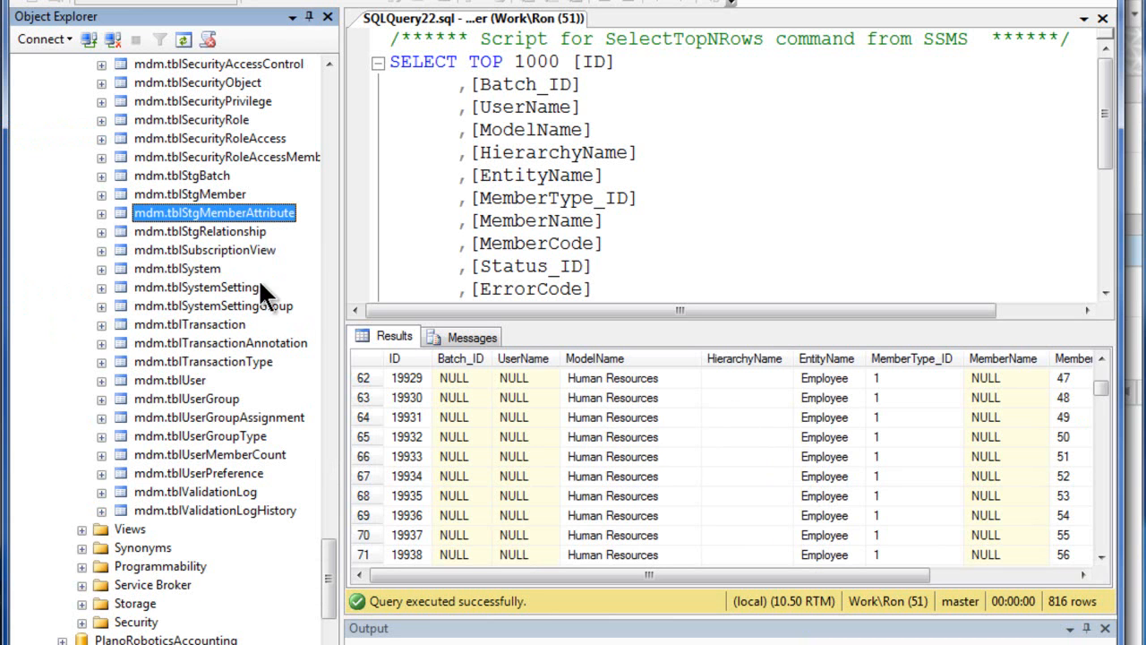
right_click(177, 208)
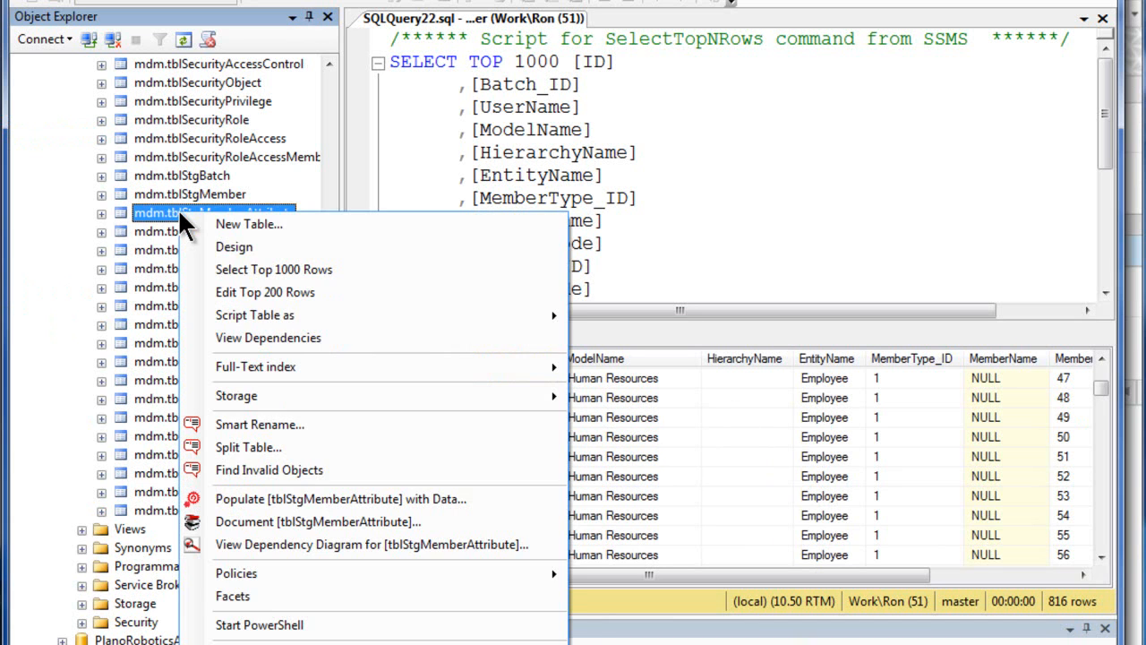
left_click(317, 266)
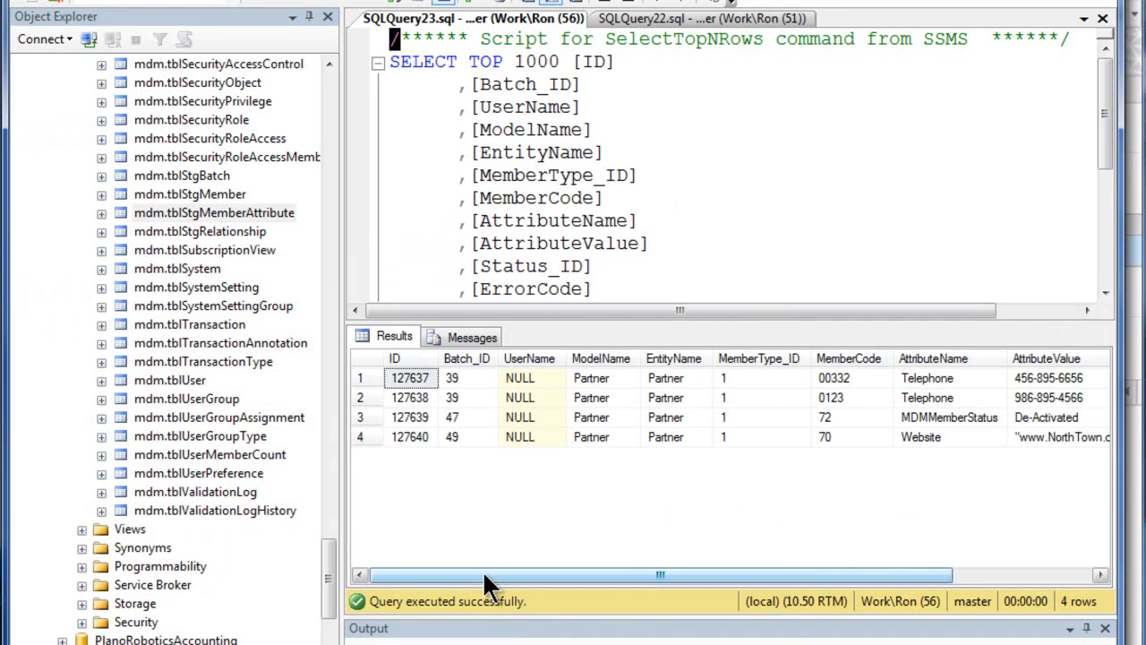
left_click_drag(482, 574, 627, 574)
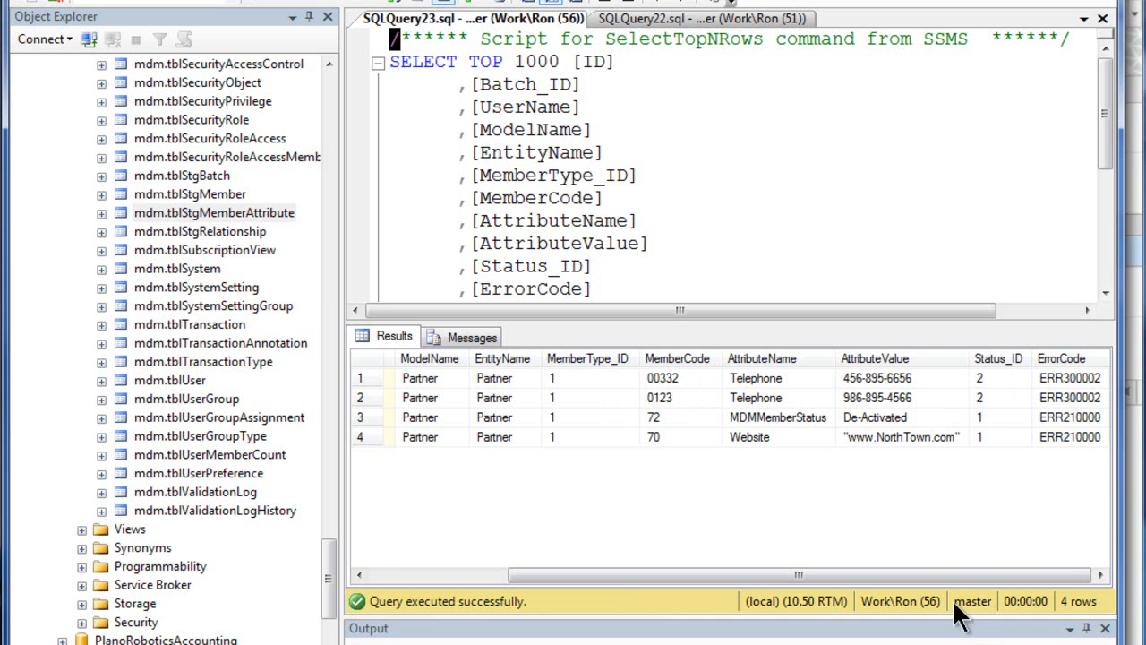
left_click(1066, 380)
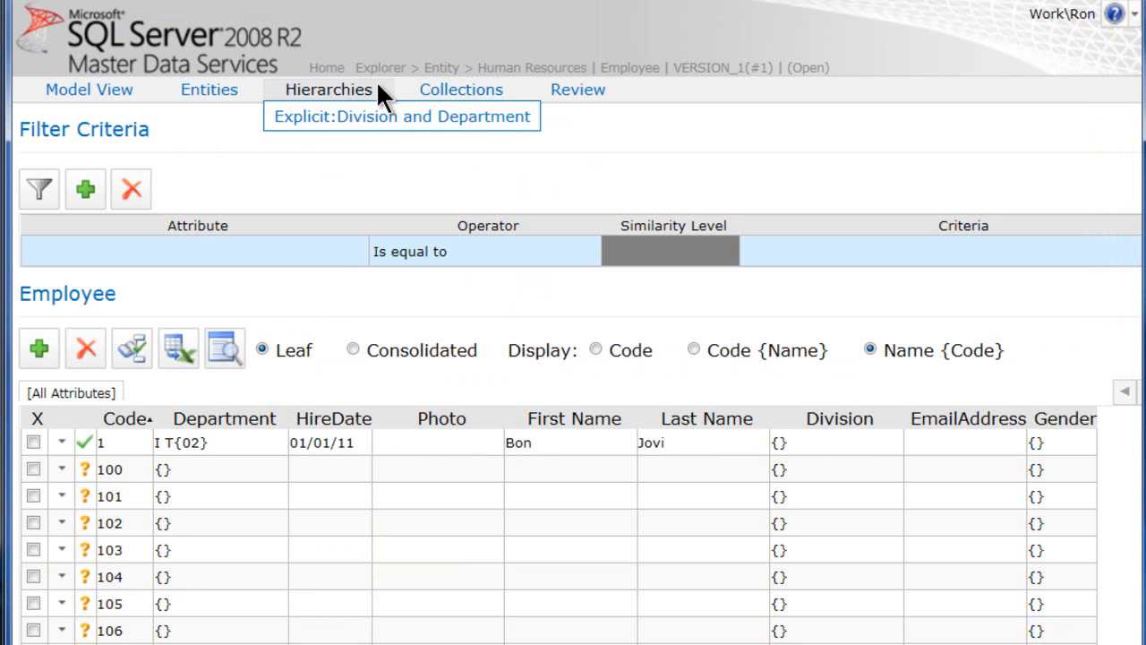
Switch back to Master Data Services and choose the Partner model with Version_2 on the home page
left_click(328, 69)
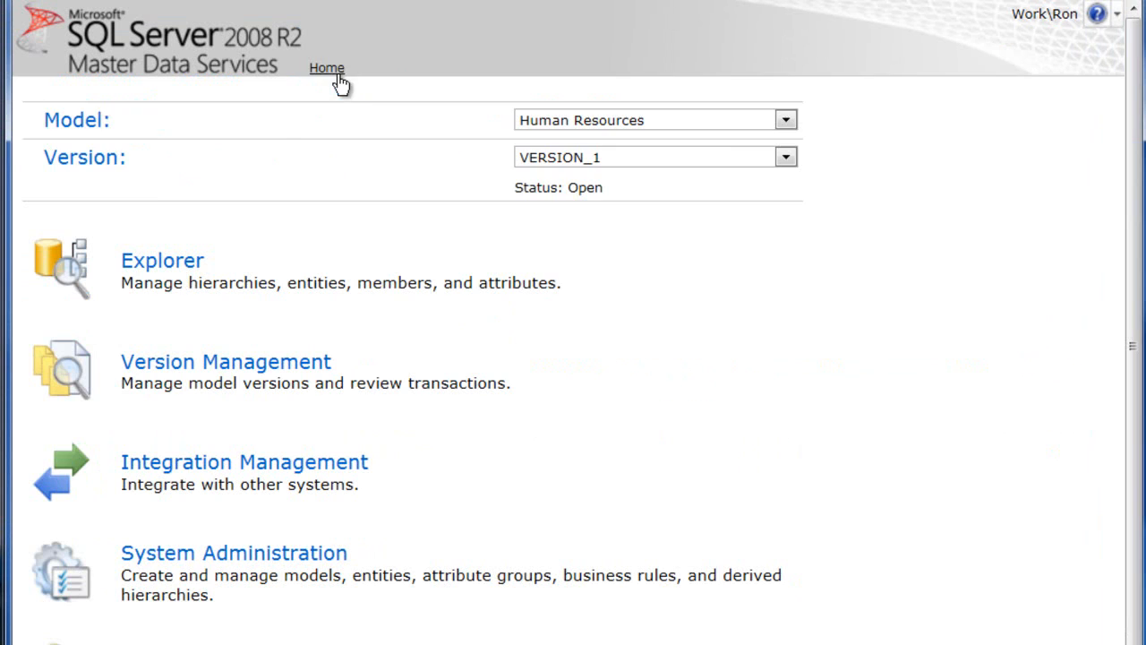
left_click(784, 122)
left_click(701, 240)
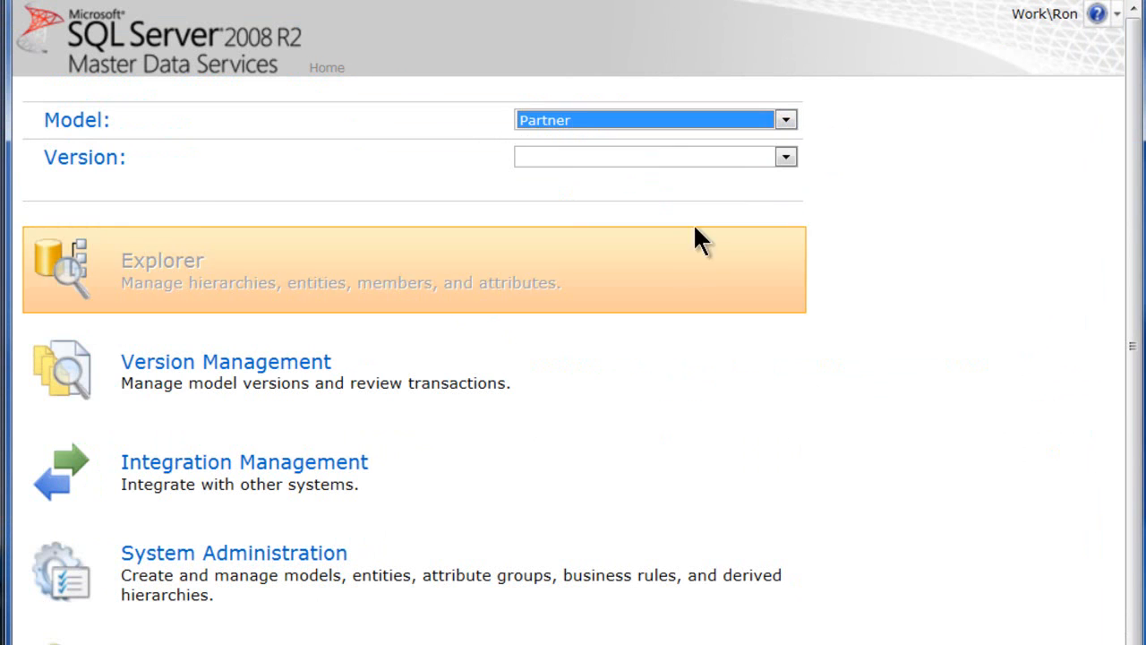
left_click(786, 155)
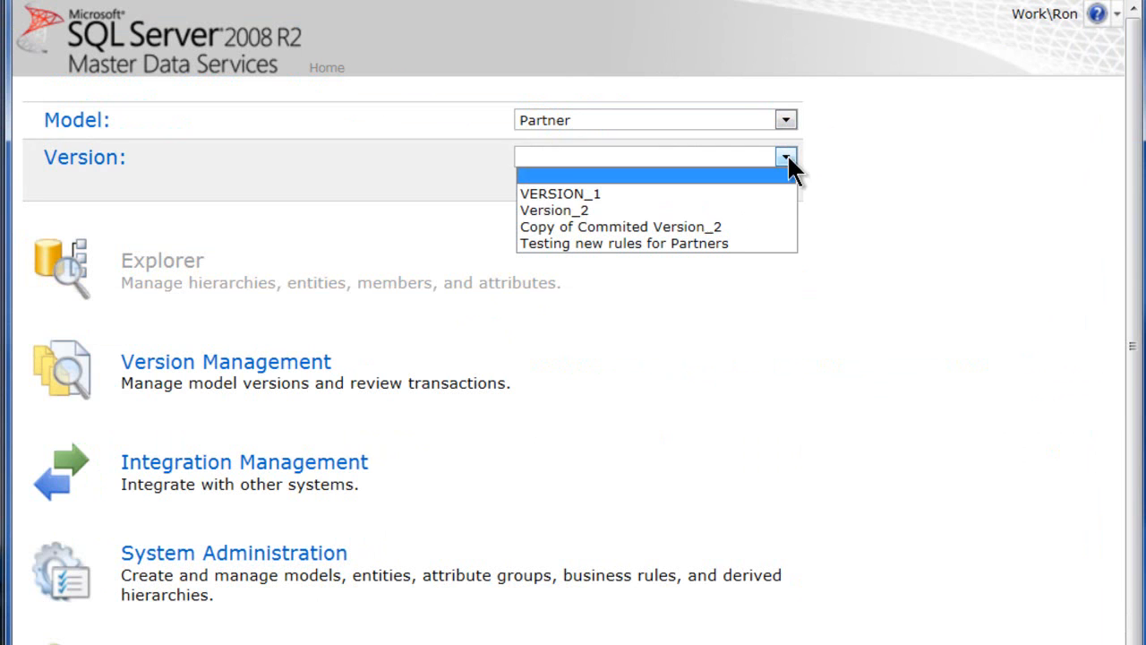
left_click(737, 209)
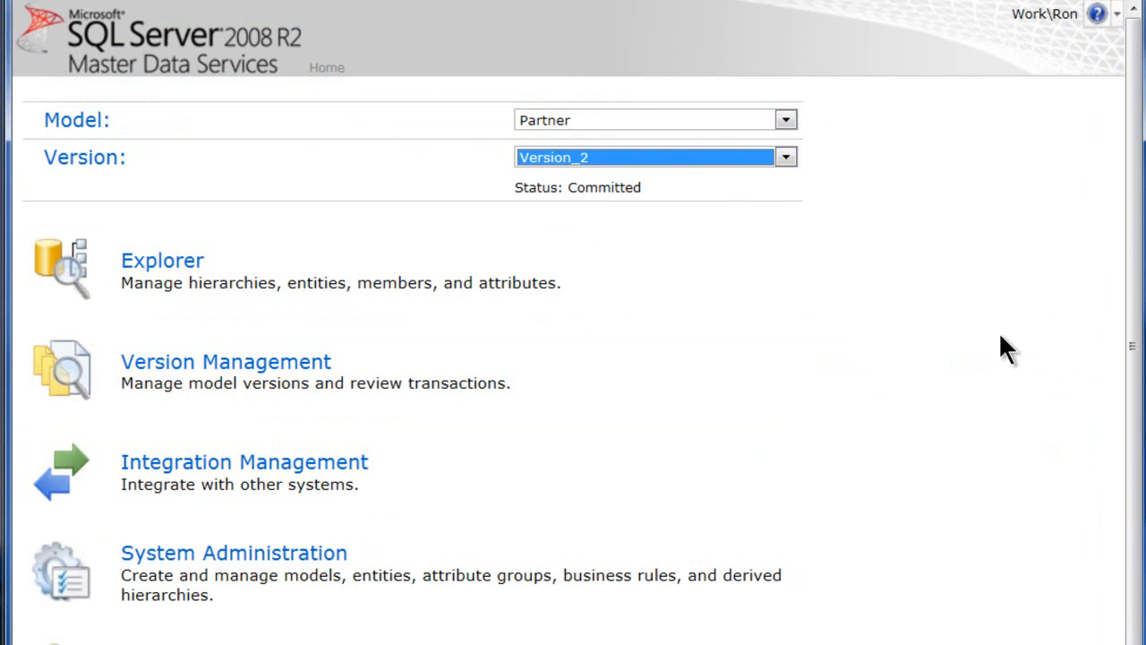
Open Integration Management and review the error codes and descriptions of PARTNER unbatched staging batch 50
left_click(174, 483)
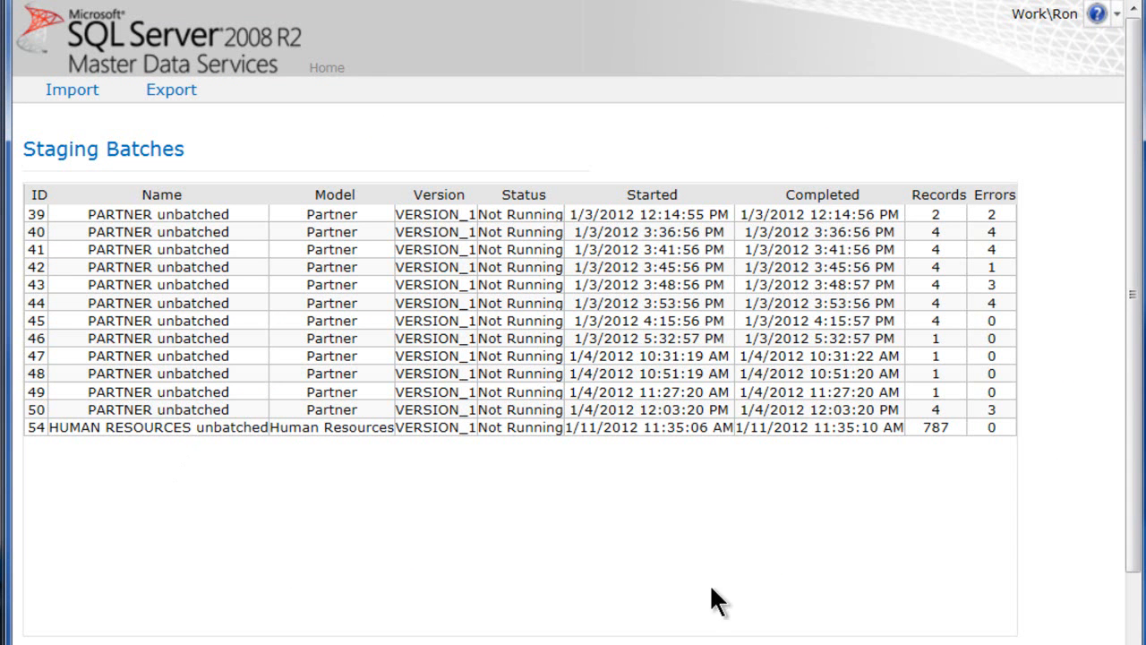
scroll(1126, 353, "down", 3)
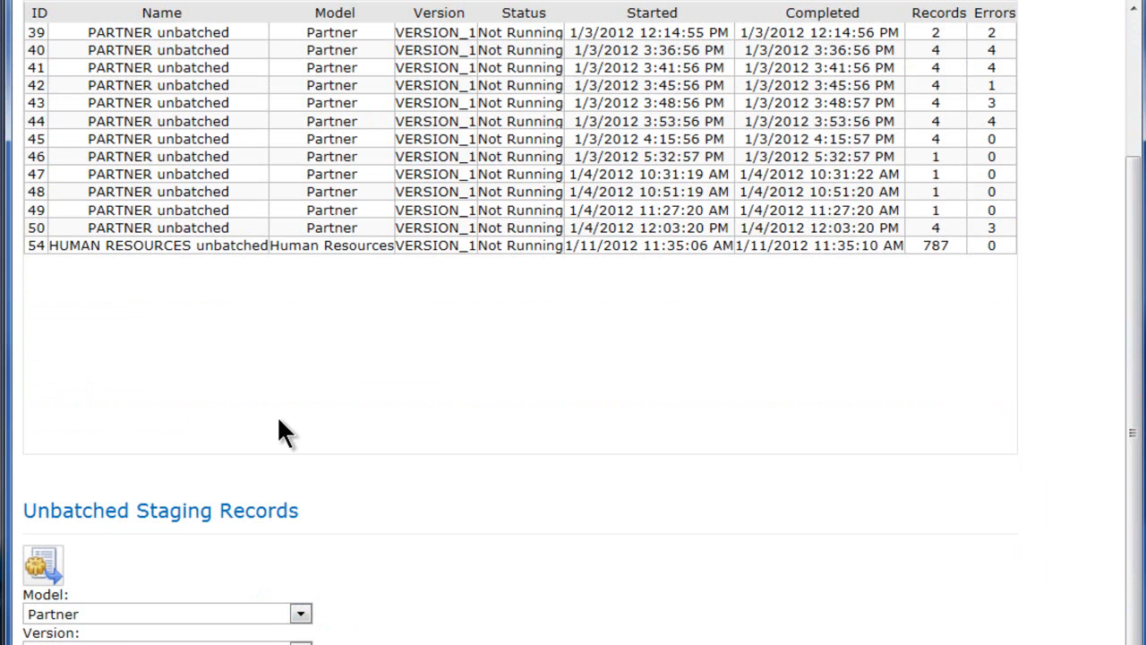
left_click(142, 228)
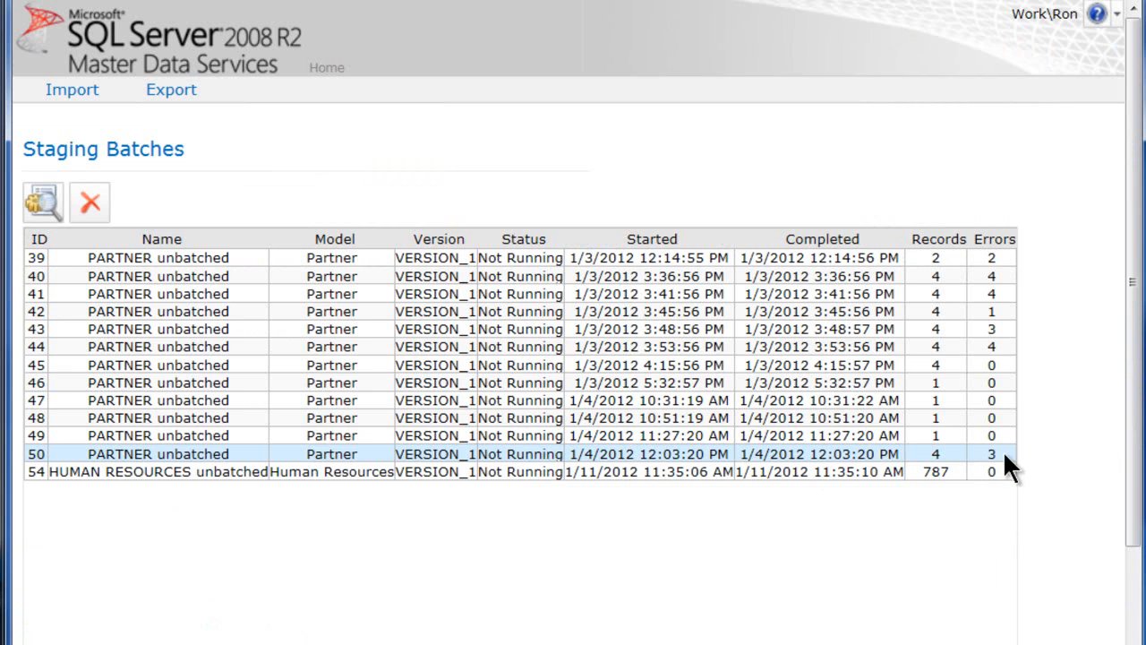
left_click(39, 193)
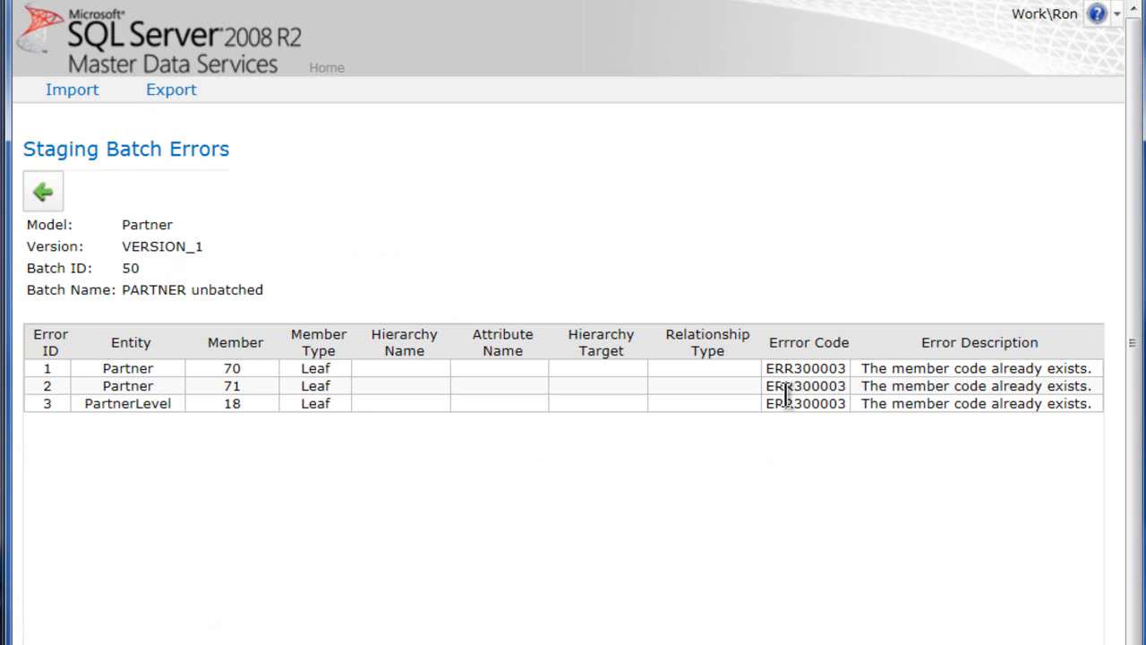
left_click(817, 369)
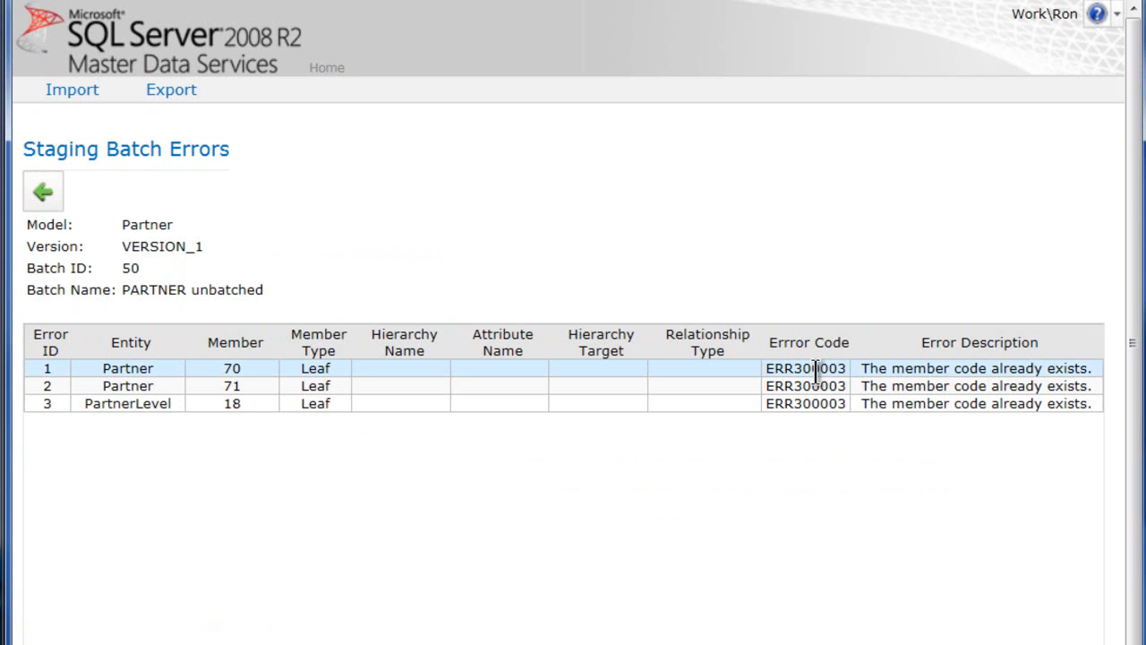